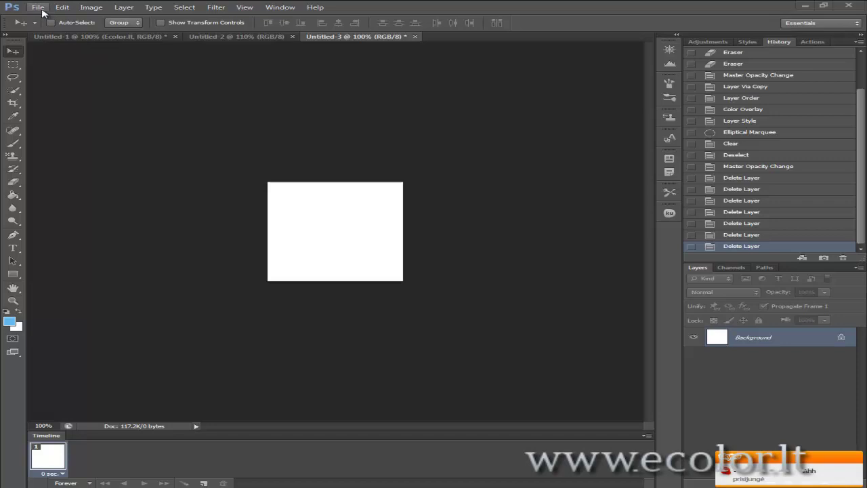
Create a new 200 × 200 pixel RGB document at 72 pixels/inch with a white background
left_click(42, 12)
left_click(53, 23)
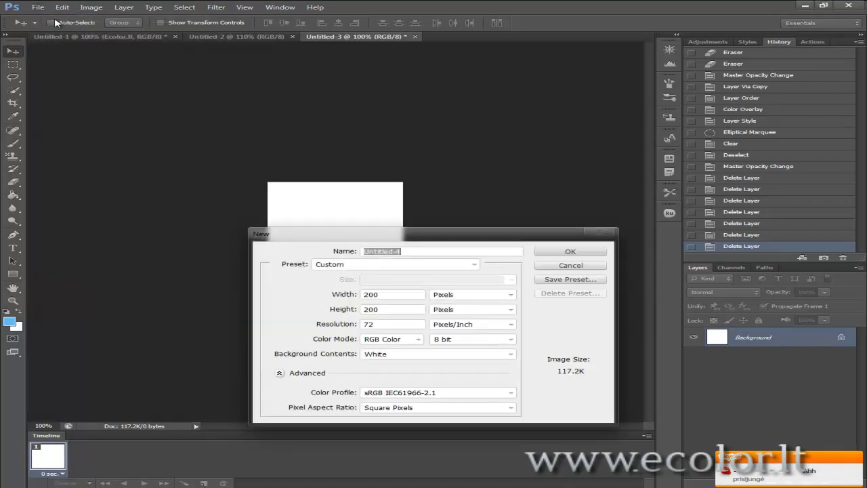
left_click(573, 252)
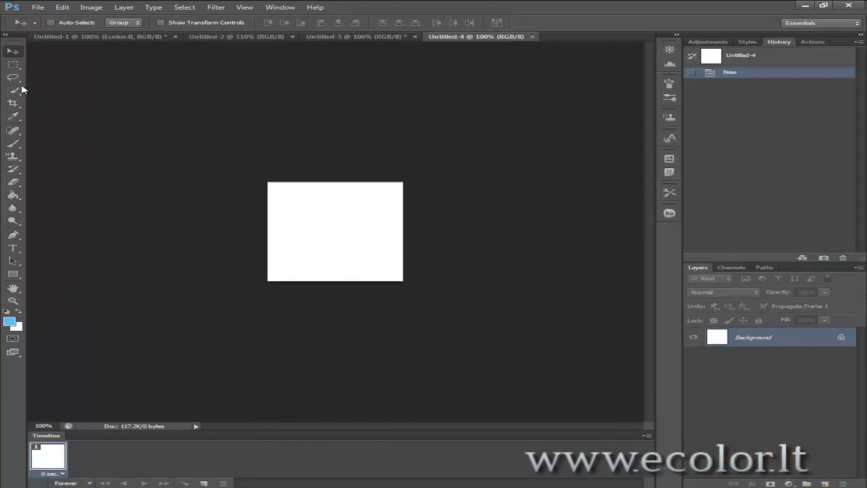
Add a new layer and make a large elliptical marquee selection near the centre of the canvas
left_click_drag(12, 64, 48, 75)
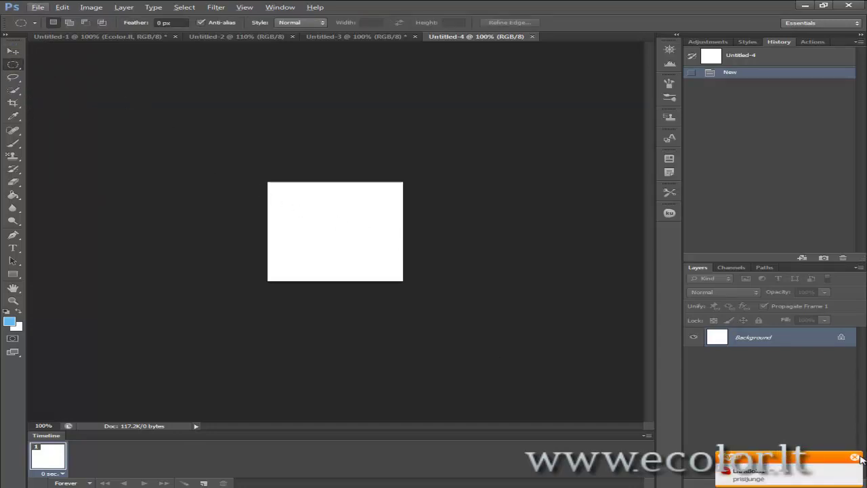
left_click(856, 459)
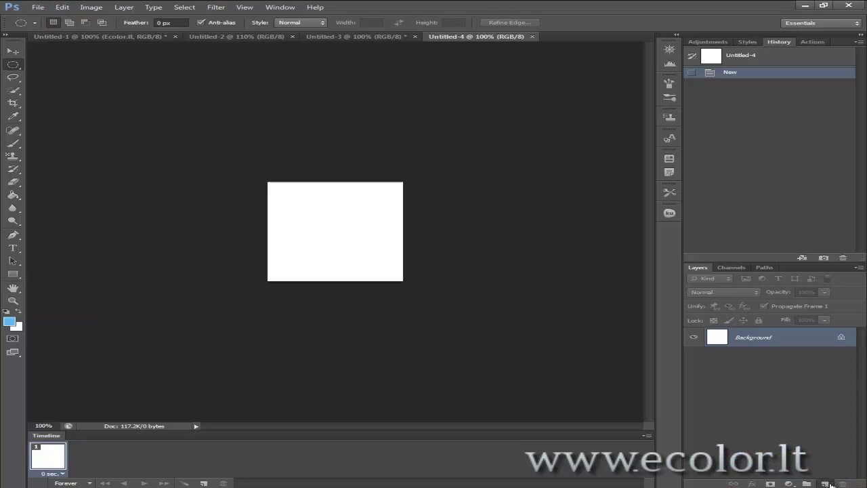
left_click(826, 483)
scroll(292, 211, "up", 5)
scroll(267, 194, "up", 1)
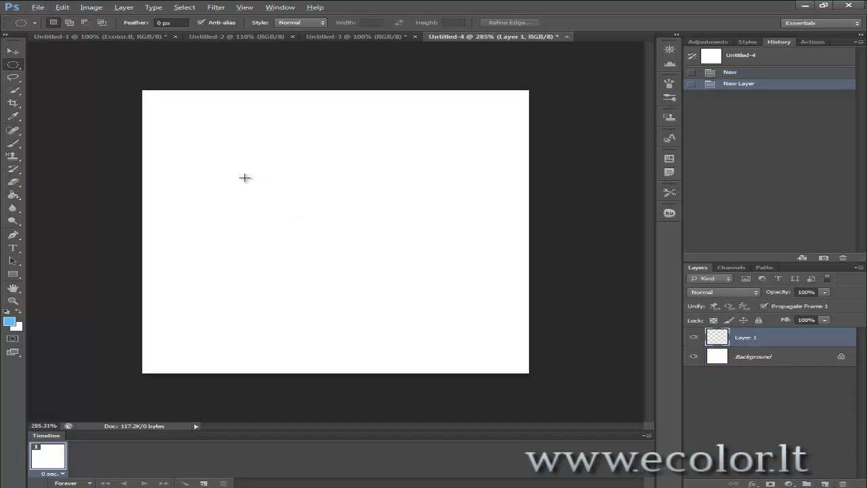
left_click_drag(217, 155, 434, 310)
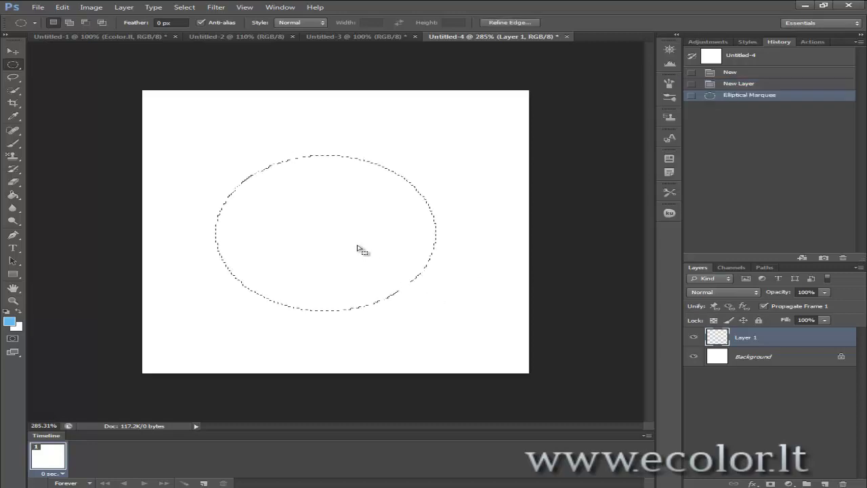
left_click_drag(358, 248, 360, 242)
Fill the elliptical selection with the blue foreground colour, deselect, and shift the ellipse slightly on the canvas
left_click(13, 195)
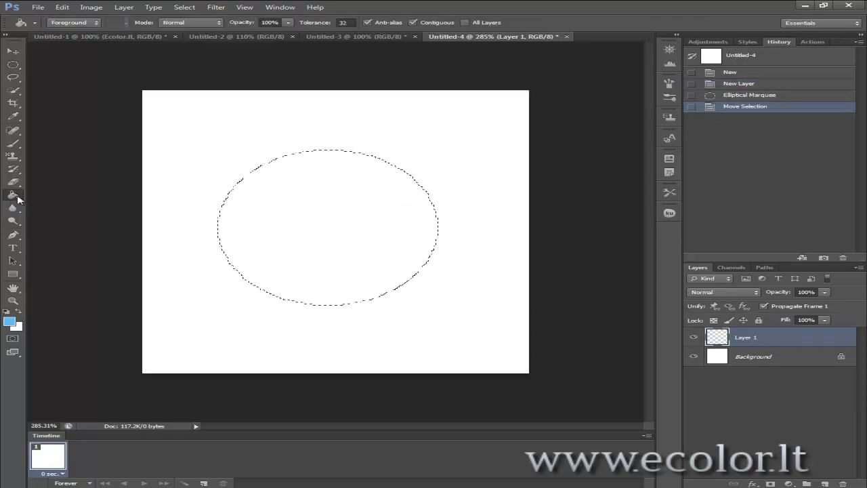
left_click(342, 221)
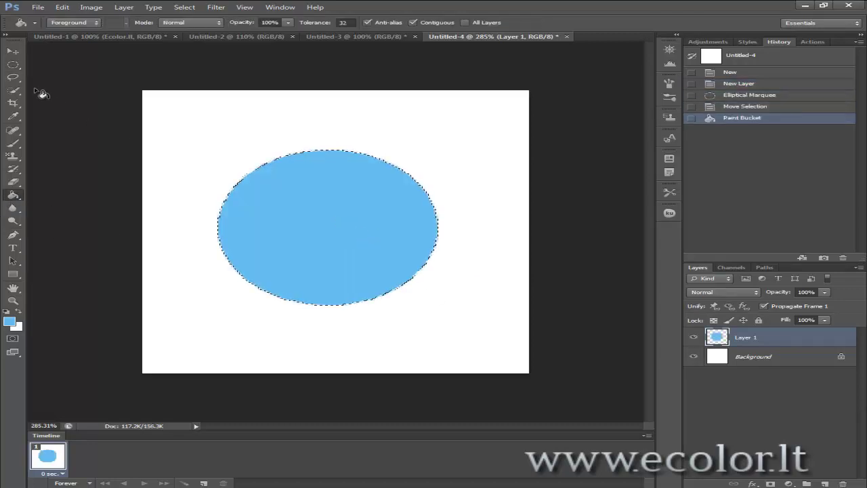
left_click(12, 50)
key("ctrl+d")
left_click_drag(332, 202, 355, 196)
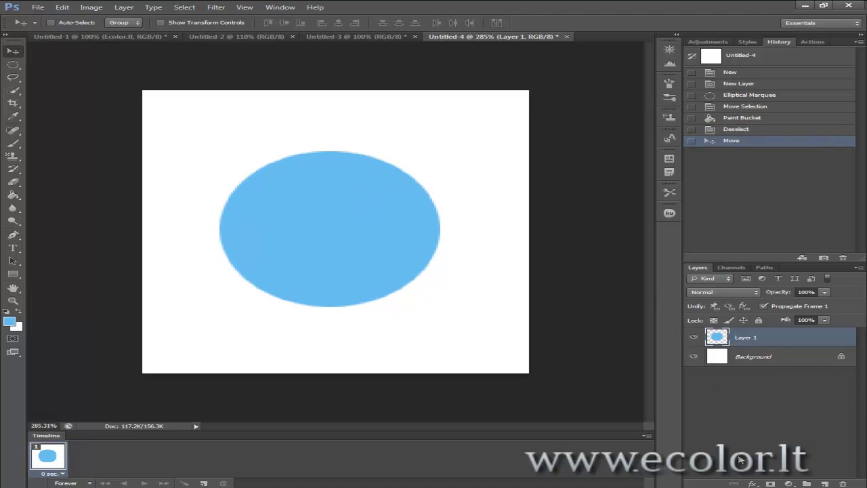
Add a Gradient Overlay to Layer 1 with the Reflected style and the Foreground to Background gradient preset
left_click(753, 483)
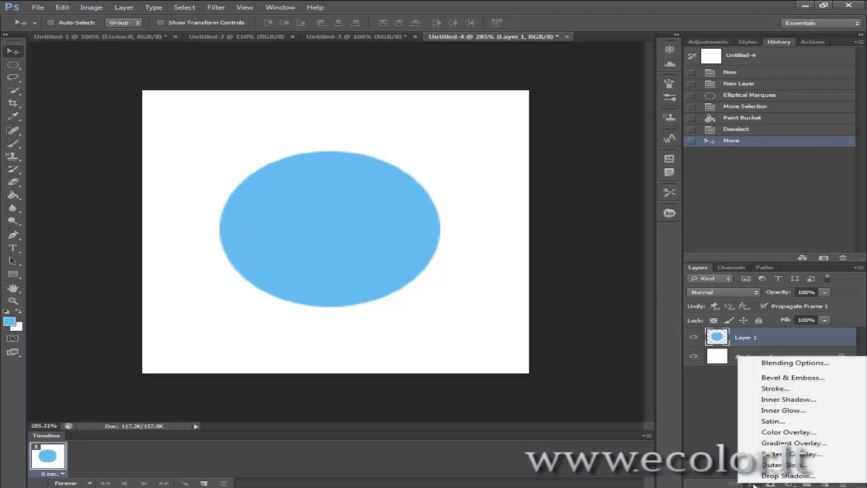
left_click(789, 444)
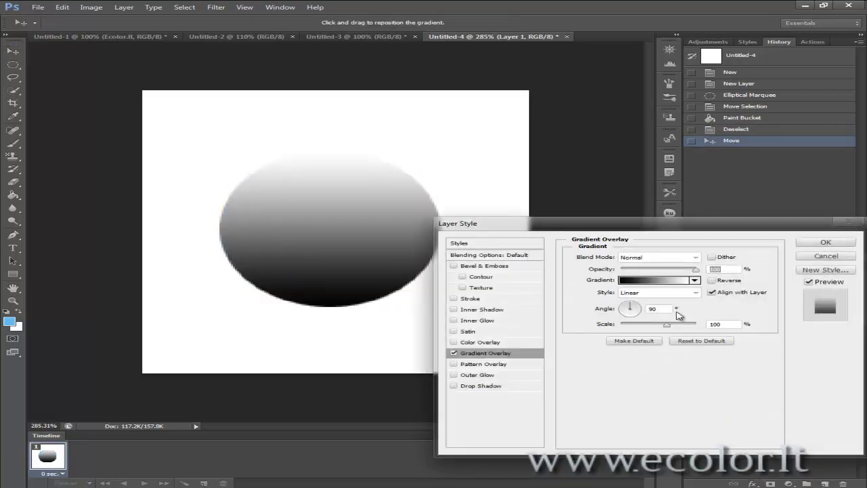
left_click(654, 292)
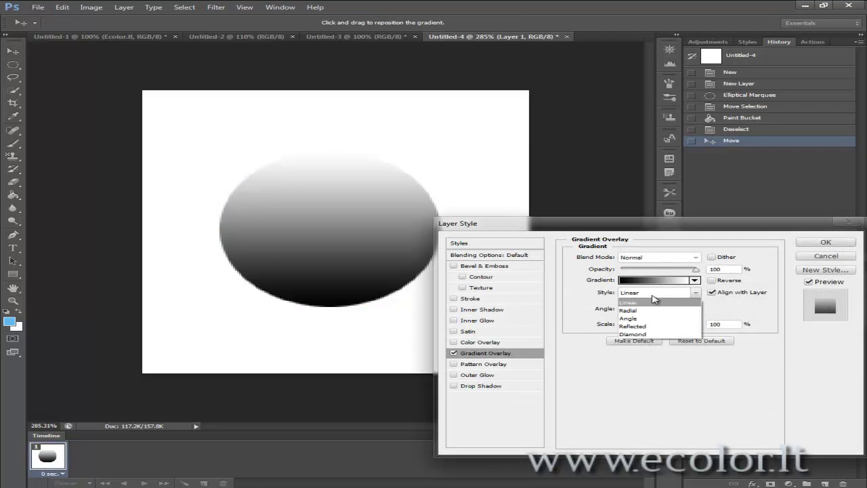
left_click(647, 327)
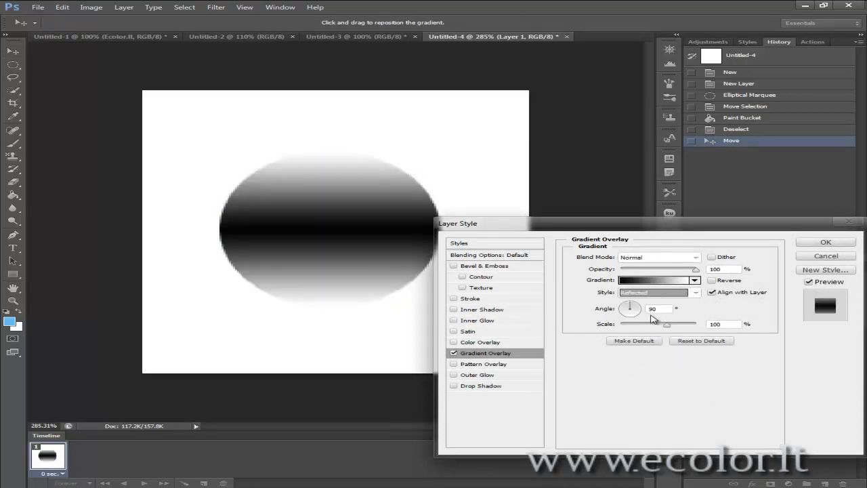
left_click(648, 280)
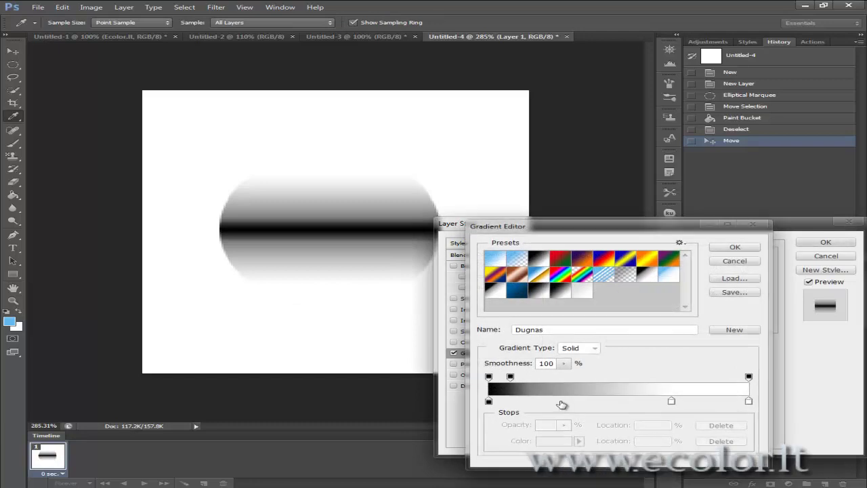
left_click(496, 262)
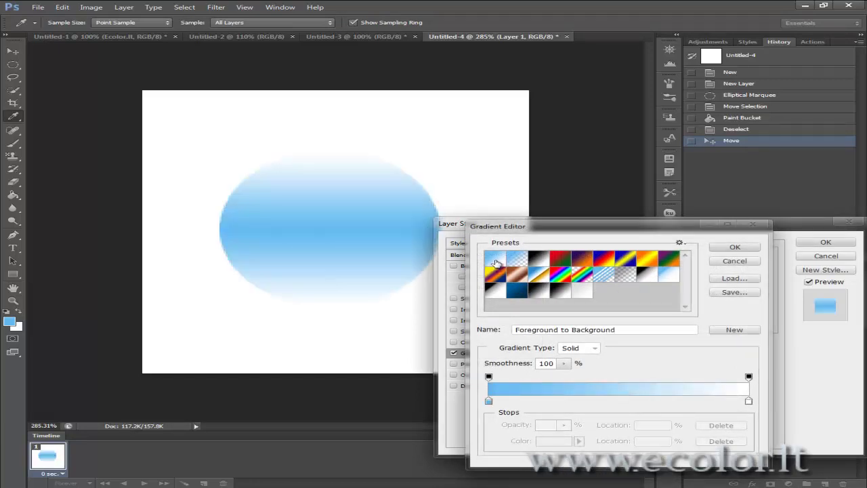
Recolour the gradient's end stop to light grey (RGB 233, 233, 233) and its start stop to white (ffffff), and apply the overlay
double_click(749, 401)
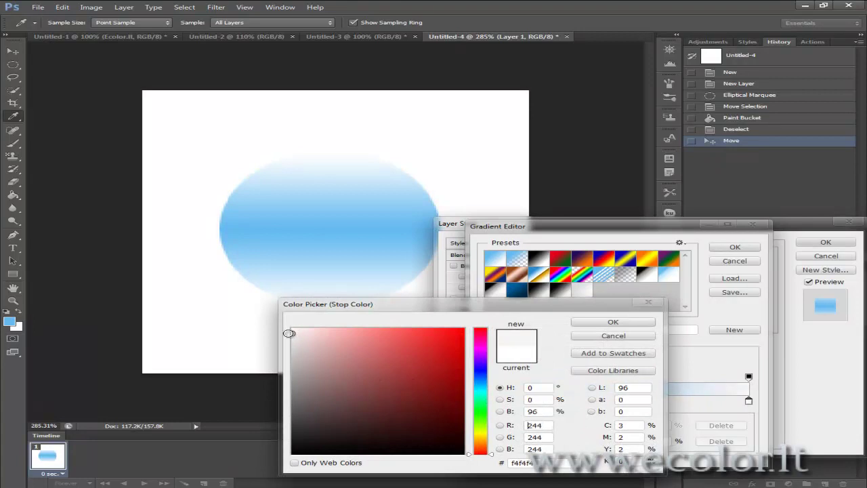
left_click(296, 335)
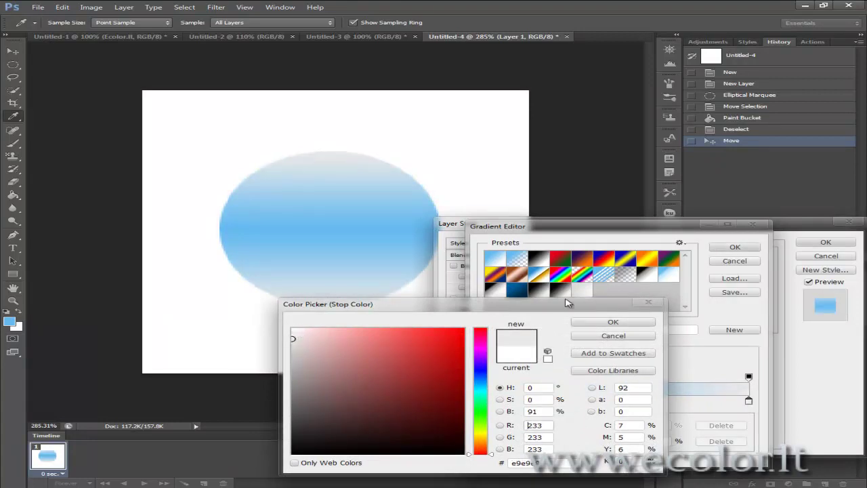
left_click(613, 323)
left_click(489, 400)
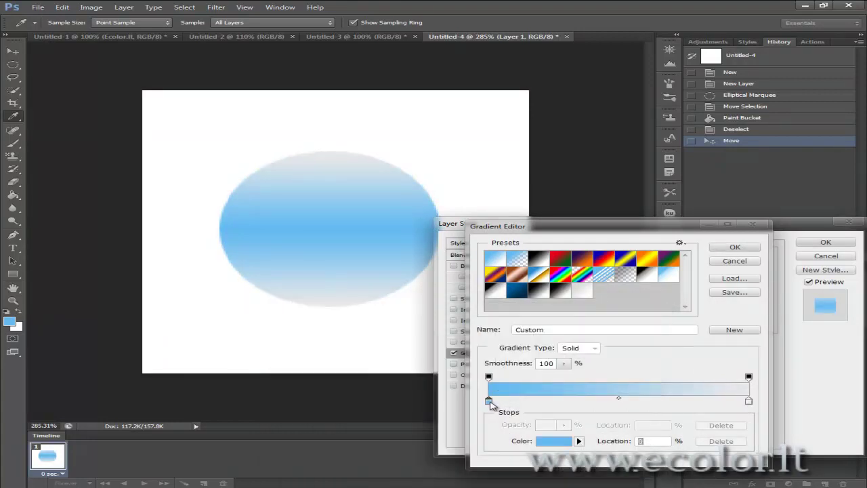
double_click(489, 401)
left_click(294, 330)
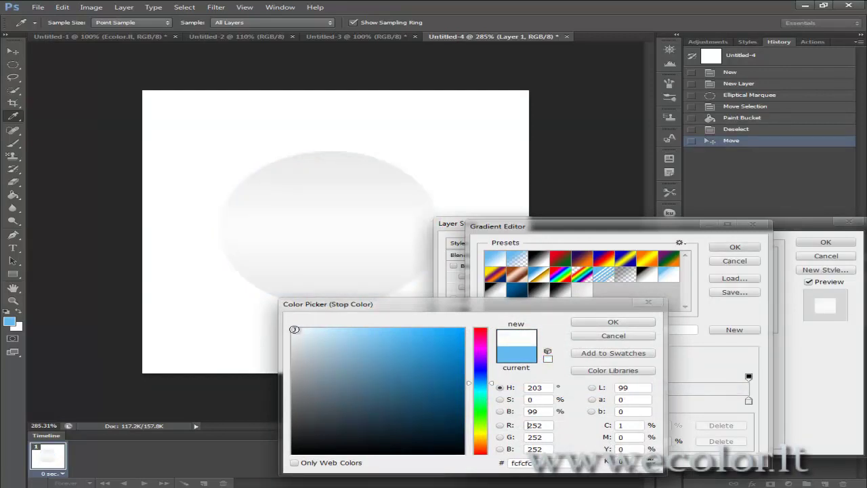
left_click_drag(303, 330, 274, 322)
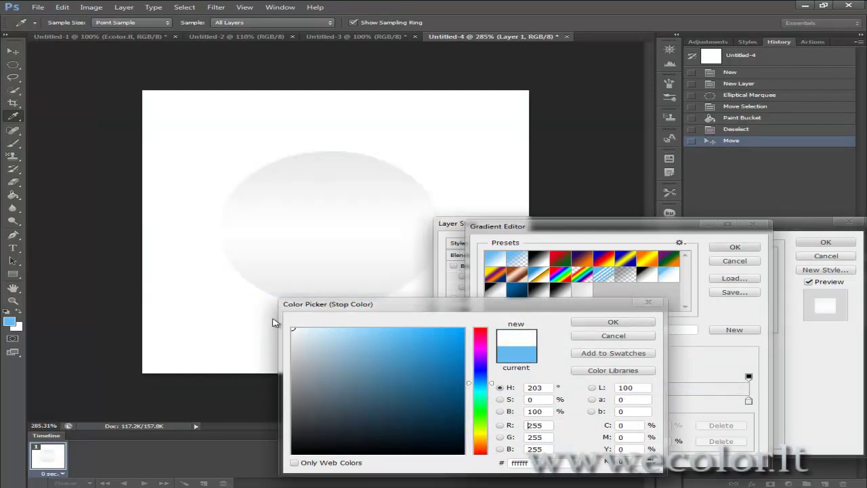
left_click(613, 322)
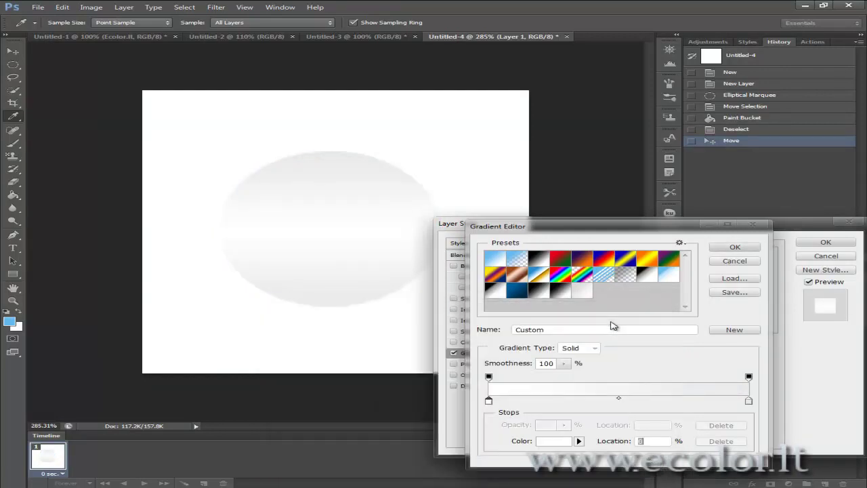
left_click(735, 248)
left_click(826, 242)
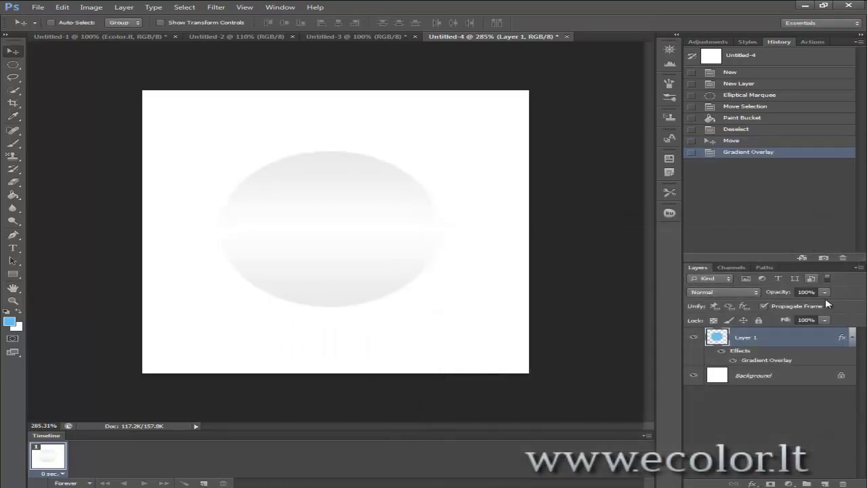
Collapse Layer 1's effects list and duplicate the layer within the same document
left_click(851, 338)
right_click(757, 348)
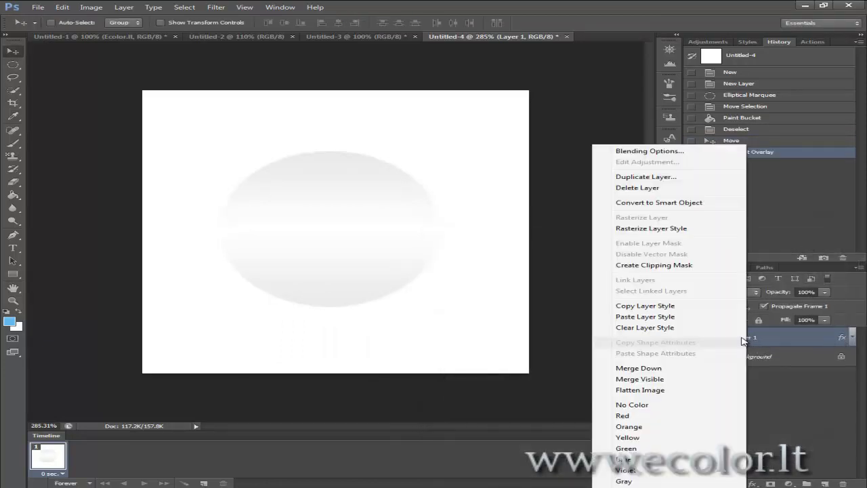
left_click(664, 177)
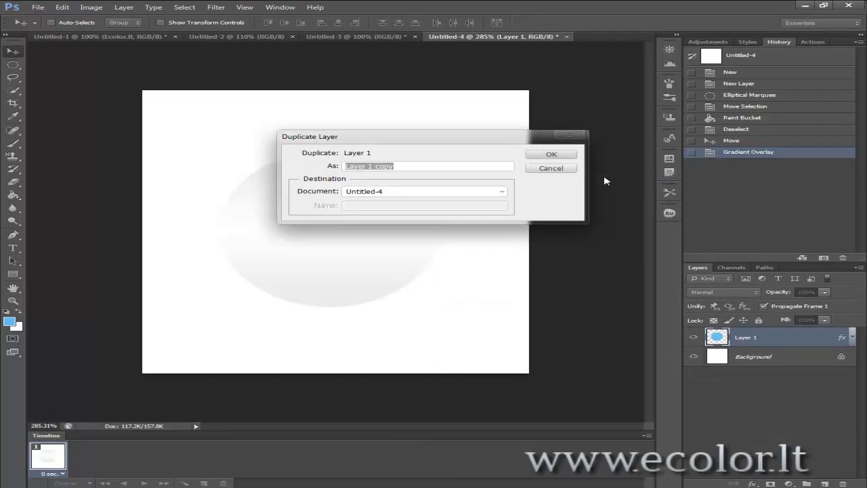
left_click(553, 157)
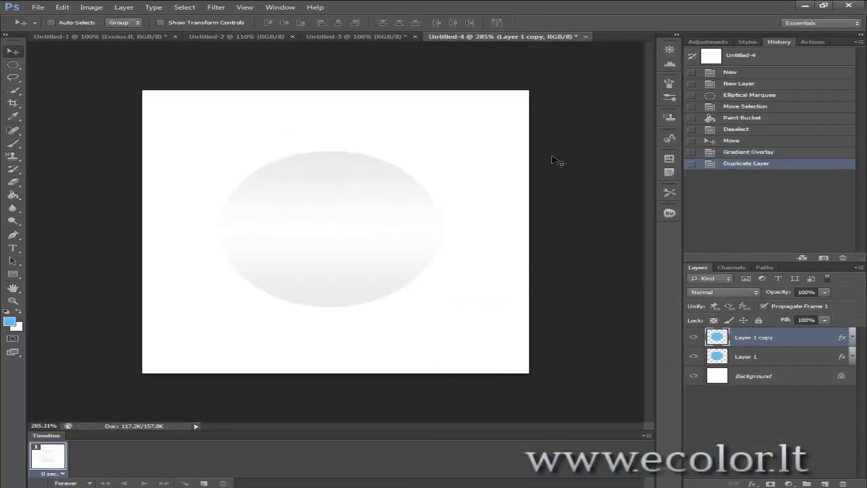
Rename the duplicate layer "šešėlis-wms" and place it directly beneath Layer 1
double_click(749, 339)
type("E")
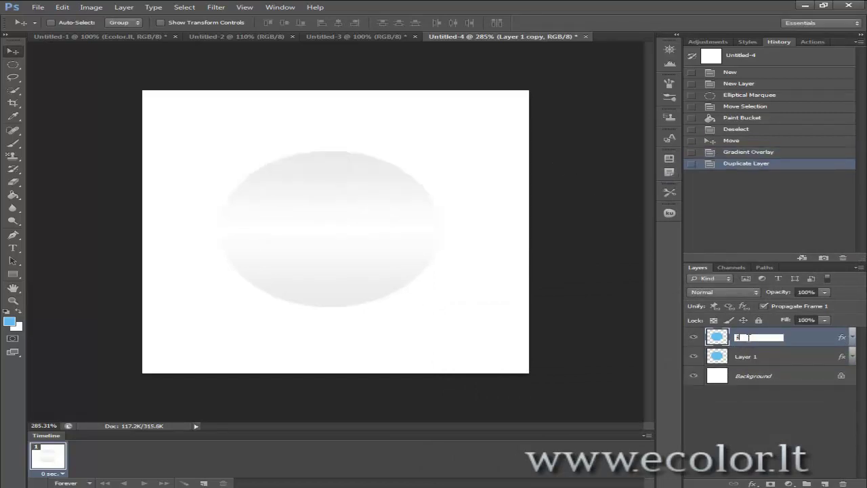
type("ešėlis-wms")
key("Return")
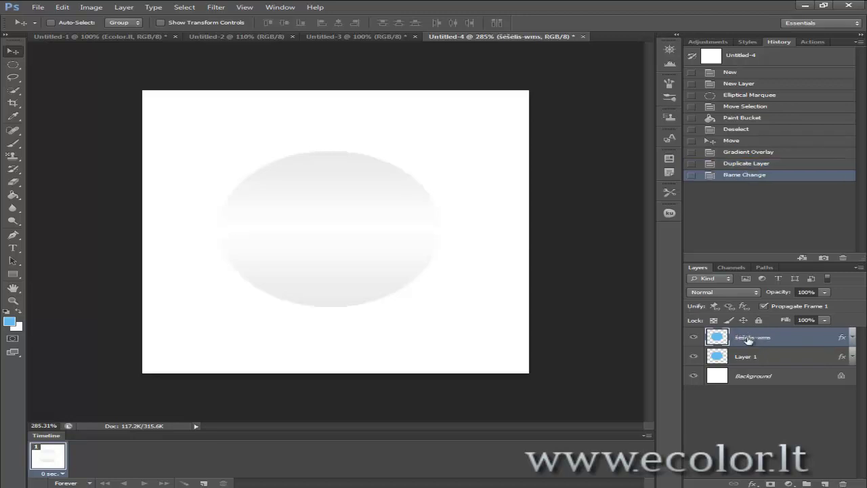
left_click_drag(757, 338, 776, 377)
Apply a Color Overlay in dark grey (RGB 36, 36, 36) at 100% opacity to the šešėlis-wms layer
left_click(751, 483)
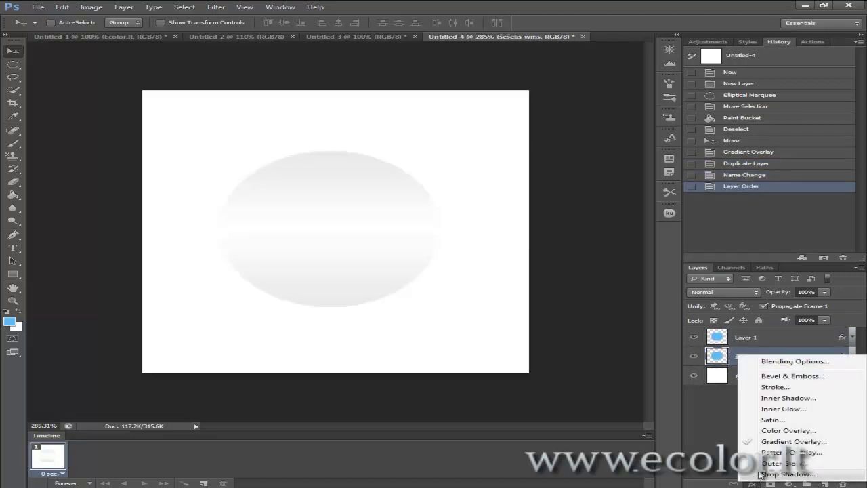
left_click(786, 431)
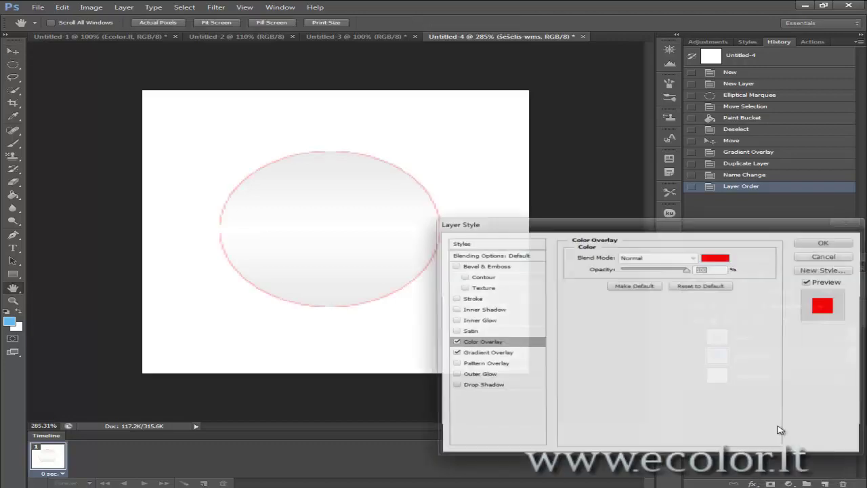
left_click(717, 258)
left_click_drag(321, 431, 286, 439)
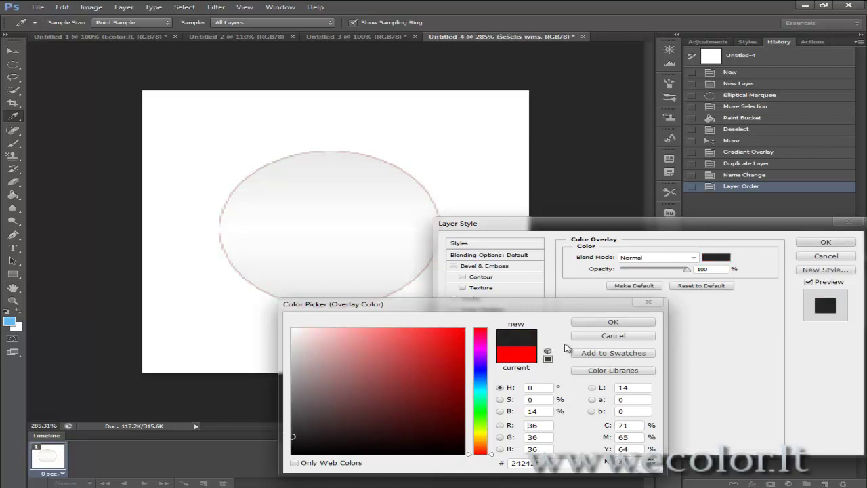
left_click(613, 323)
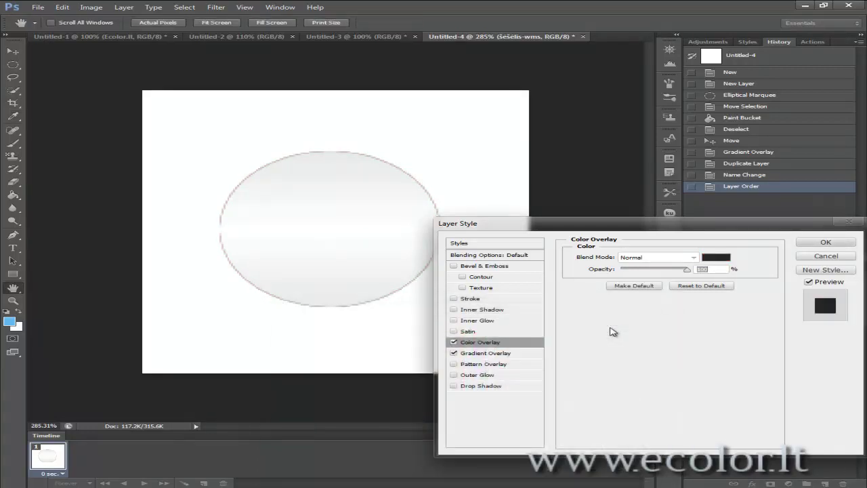
left_click(824, 242)
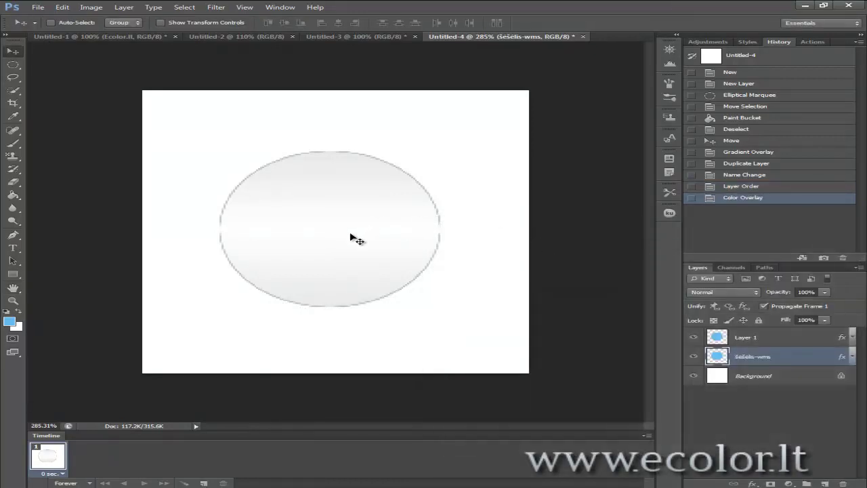
Nudge the šešėlis-wms layer about 1 px right and 2 px down as a shadow along the ellipse's lower-right edge
key("Right")
key("Down")
key("Right")
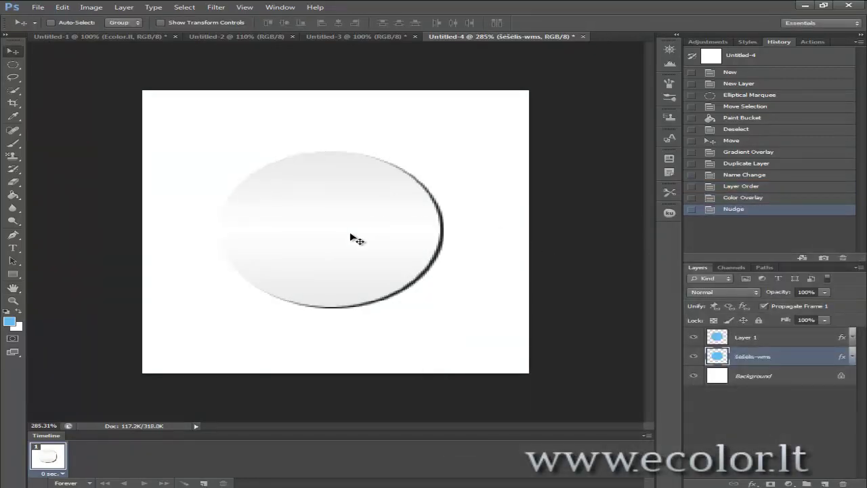
key("Down")
key("Left")
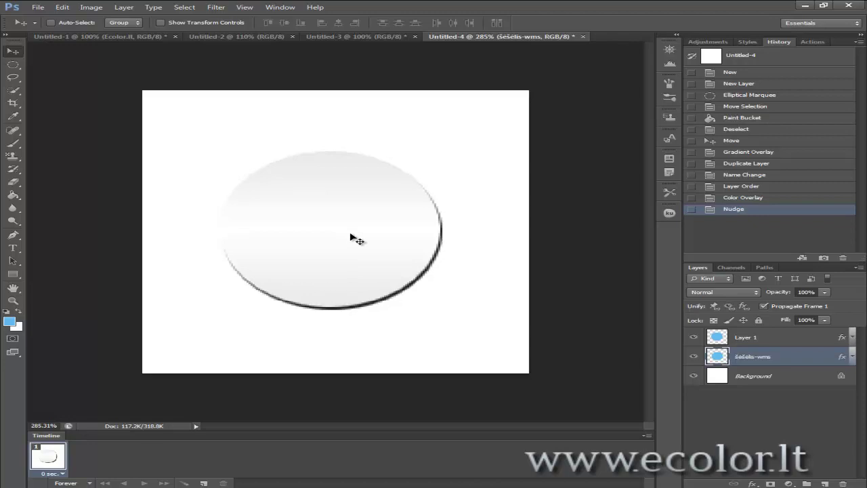
key("Up")
key("Down")
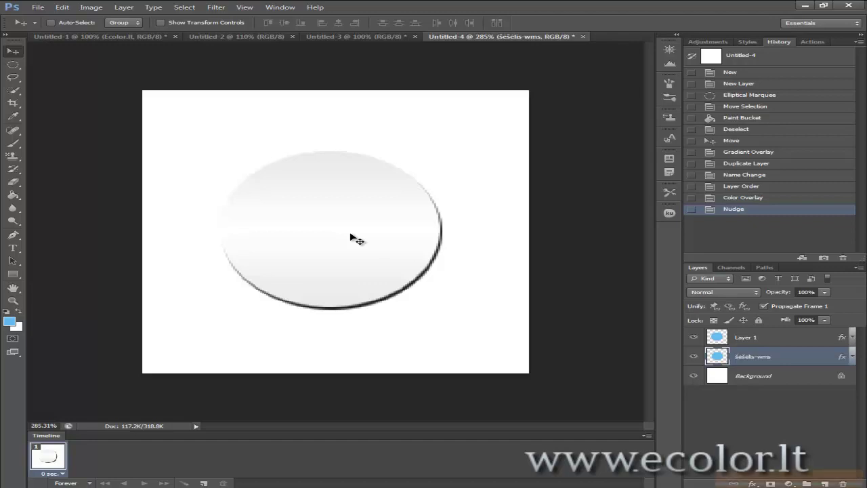
Nudge the šešėlis-wms layer 1 px up to thin the dark edge beneath the ellipse
key("Up")
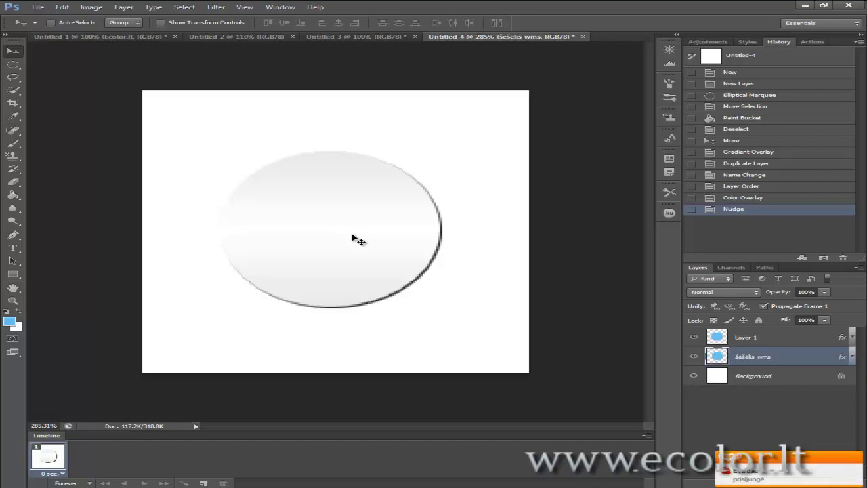
key("Left")
key("Right")
left_click(857, 456)
Add a black Multiply Drop Shadow to the šešėlis-wms layer with 60% opacity, 0 px distance and 5 px size
right_click(760, 359)
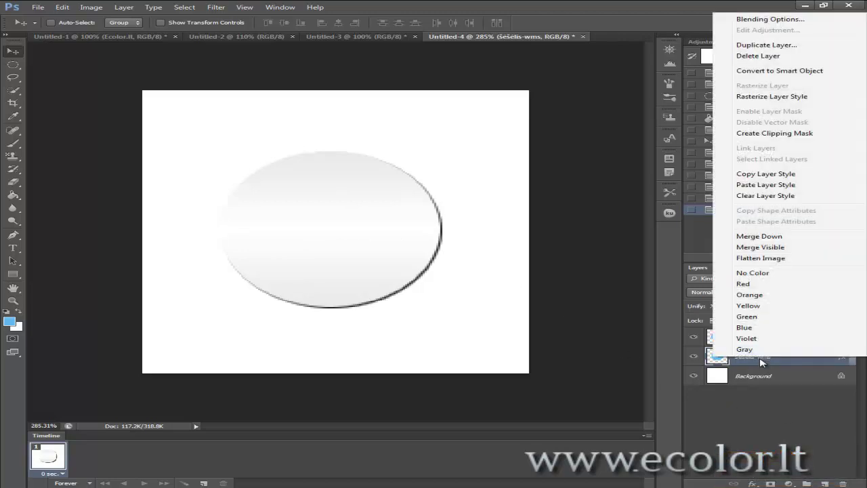
left_click(764, 20)
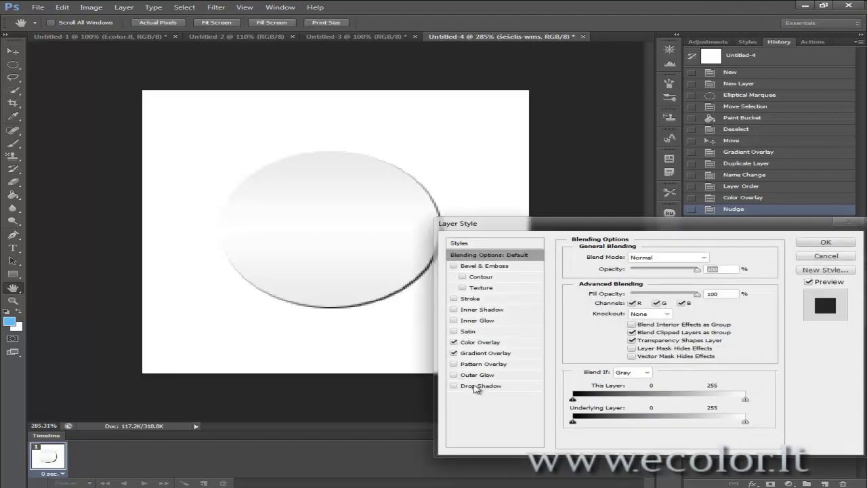
left_click(453, 386)
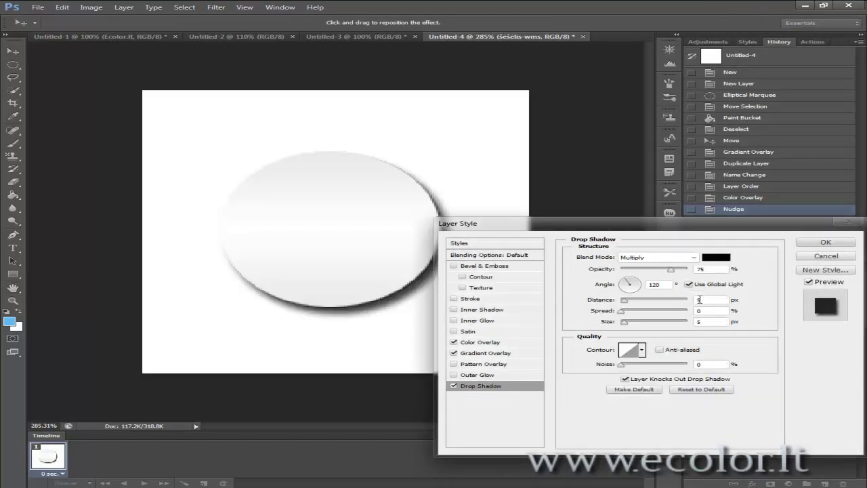
type("0")
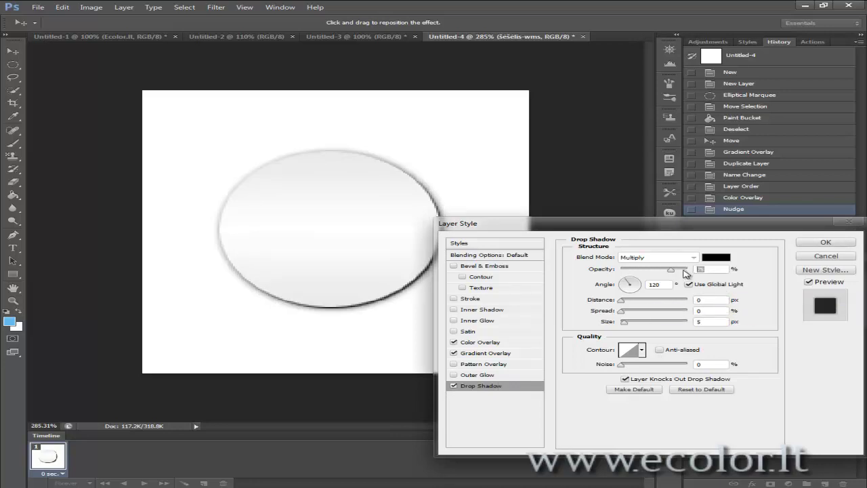
type("60")
key("Return")
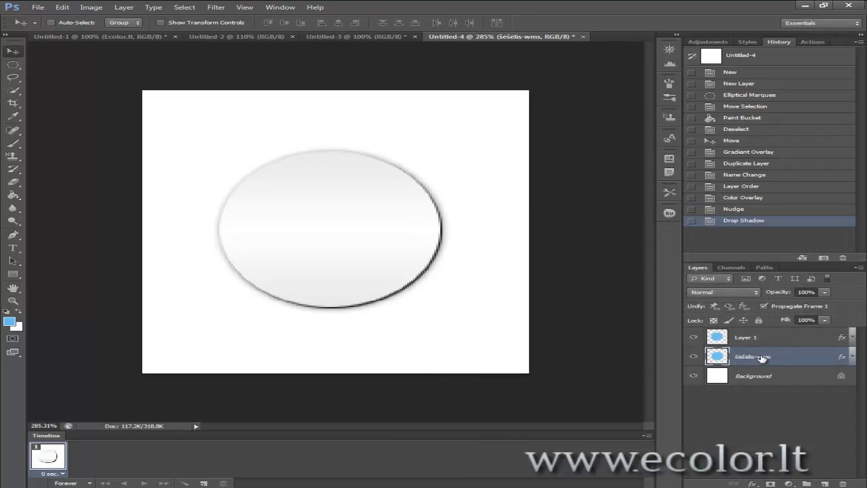
Apply a Gaussian Blur with a 1.0 pixel radius to the šešėlis-wms layer
left_click(217, 9)
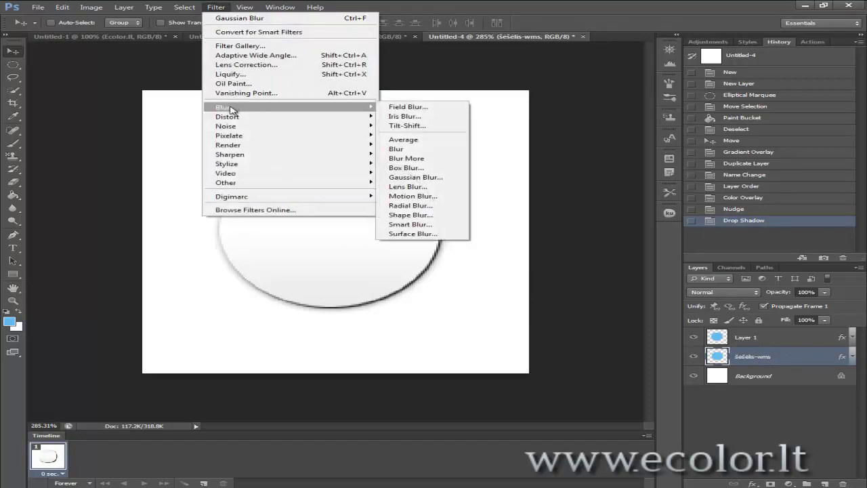
mouse_move(371, 109)
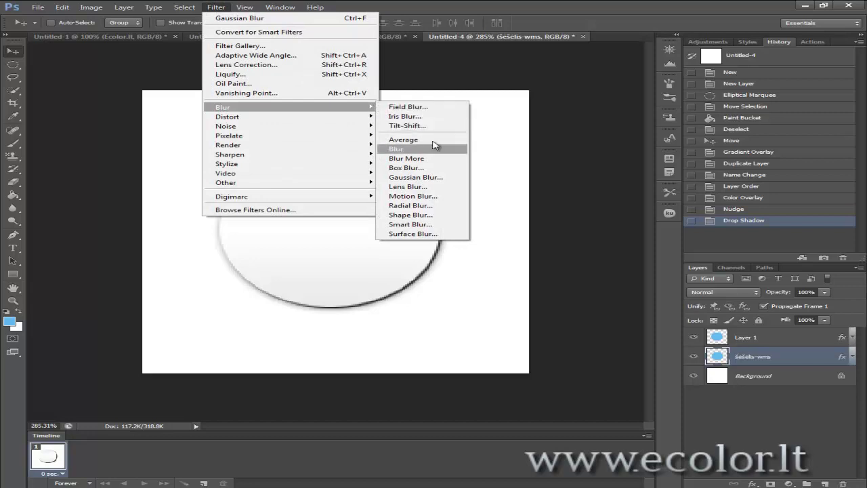
left_click(421, 178)
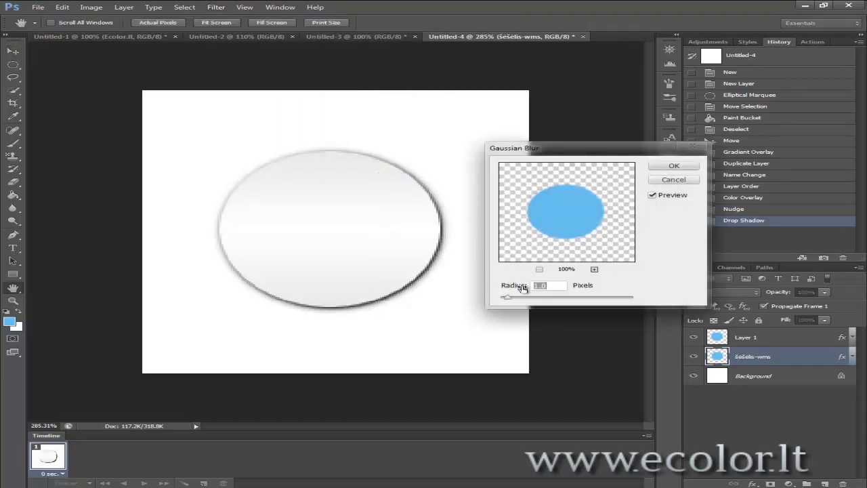
key("Return")
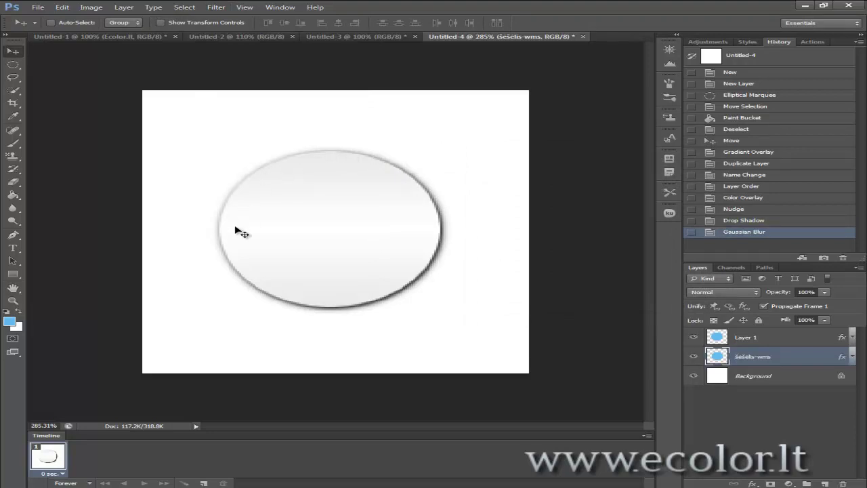
Duplicate Layer 1 within the same document, keeping the name Layer 1 copy
left_click(748, 339)
right_click(748, 339)
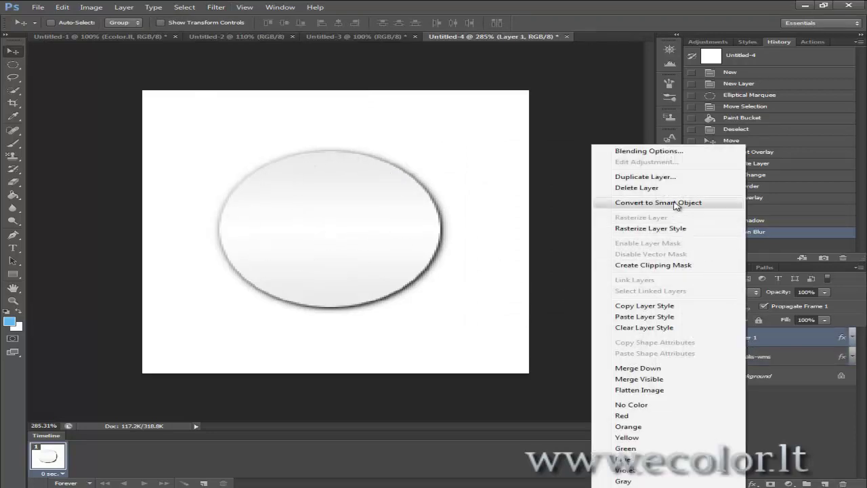
left_click(645, 177)
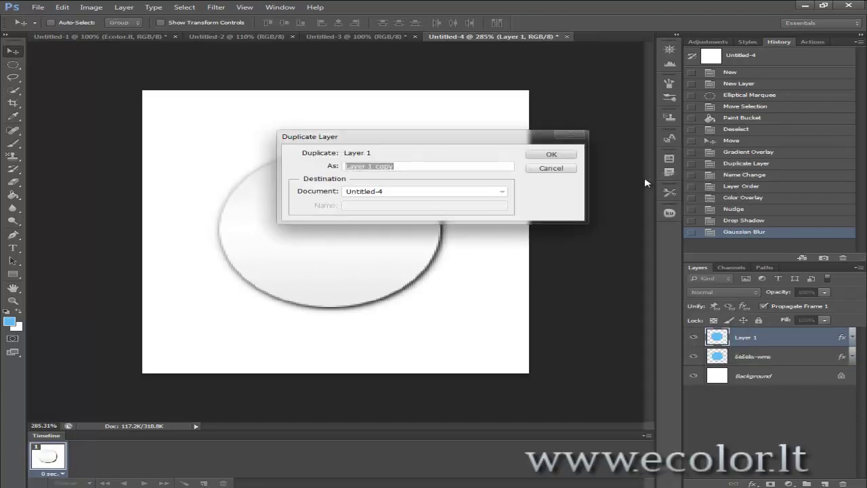
left_click(550, 155)
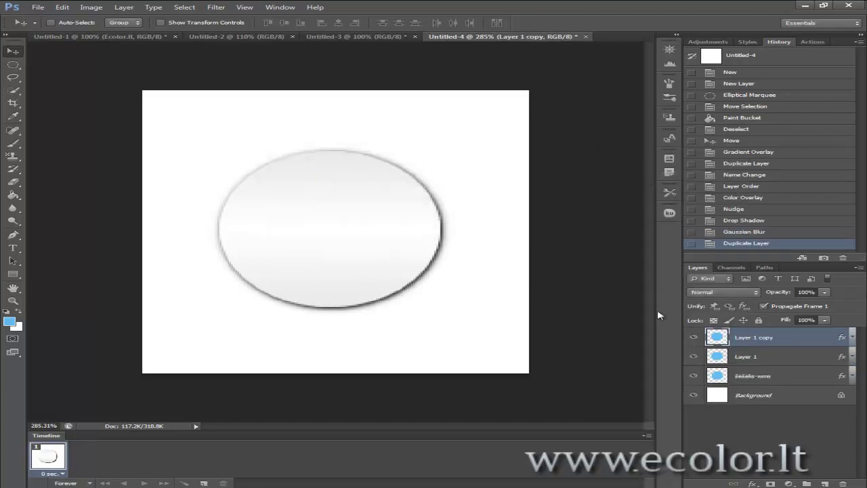
Replace the Gradient Overlay on Layer 1 copy with a black Color Overlay at 100% opacity
left_click(754, 484)
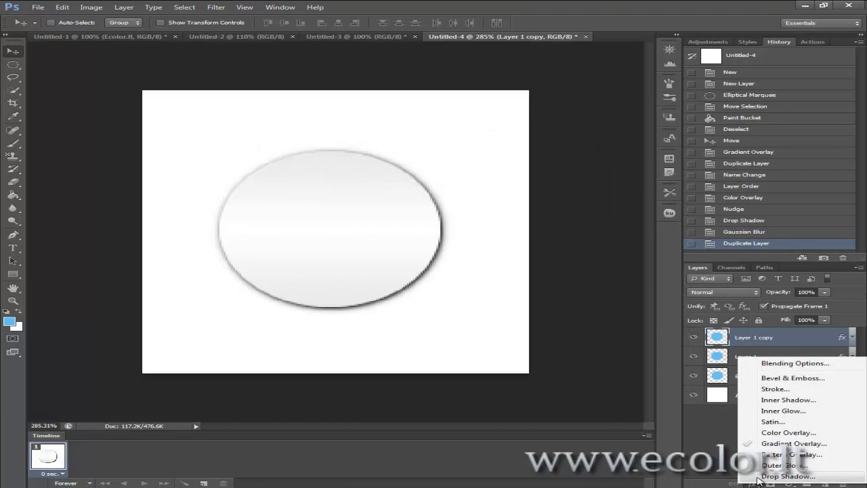
left_click(788, 444)
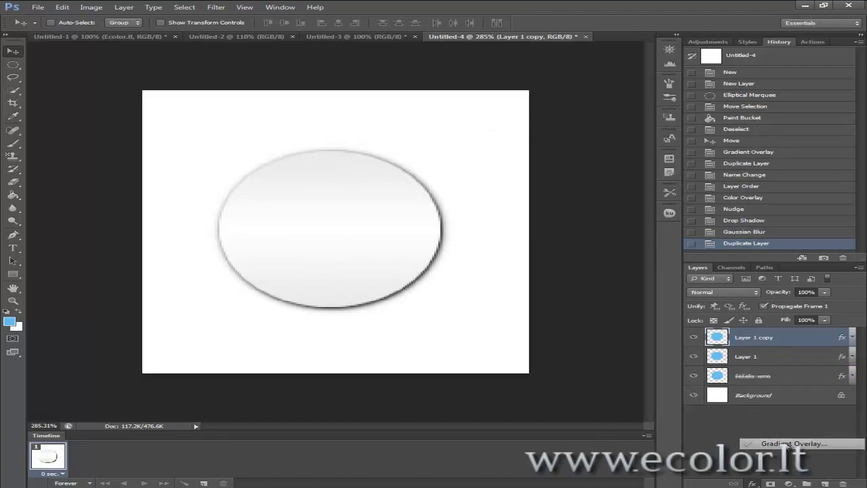
left_click(454, 353)
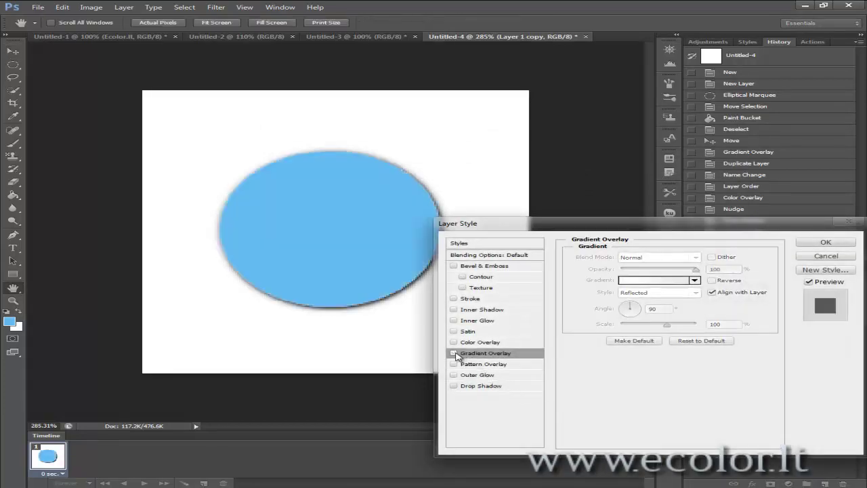
left_click(477, 343)
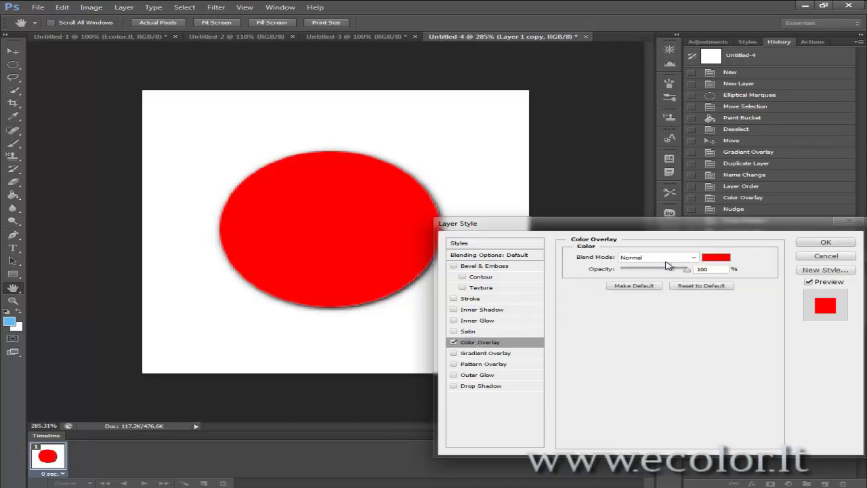
left_click(730, 256)
left_click_drag(386, 395, 293, 453)
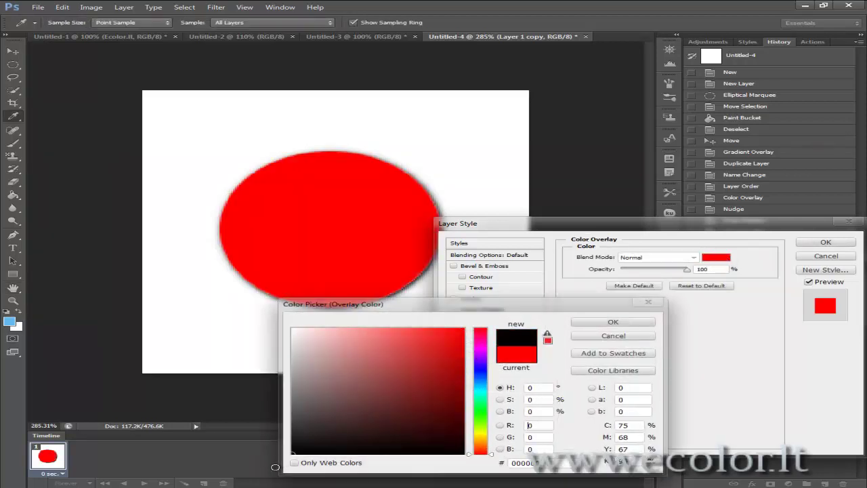
left_click(604, 324)
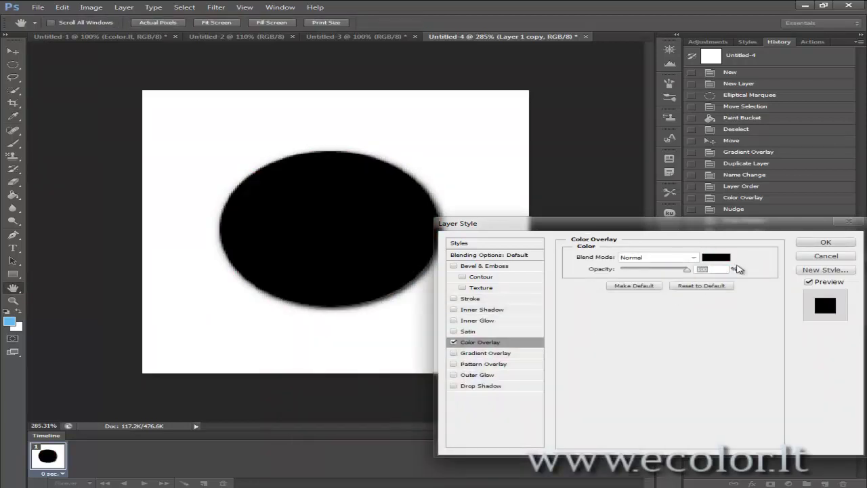
left_click(803, 244)
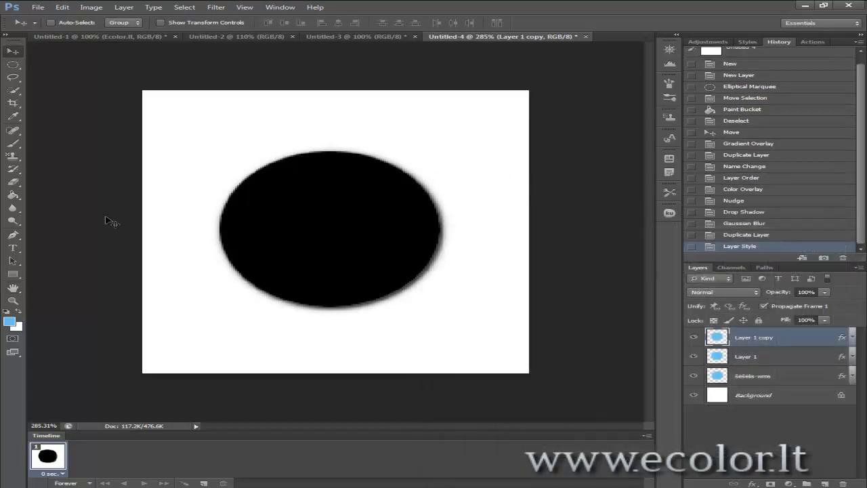
Erase the right and middle parts of the black ellipse on Layer 1 copy with a soft 100 px eraser at 0% hardness
left_click(10, 185)
left_click(73, 180)
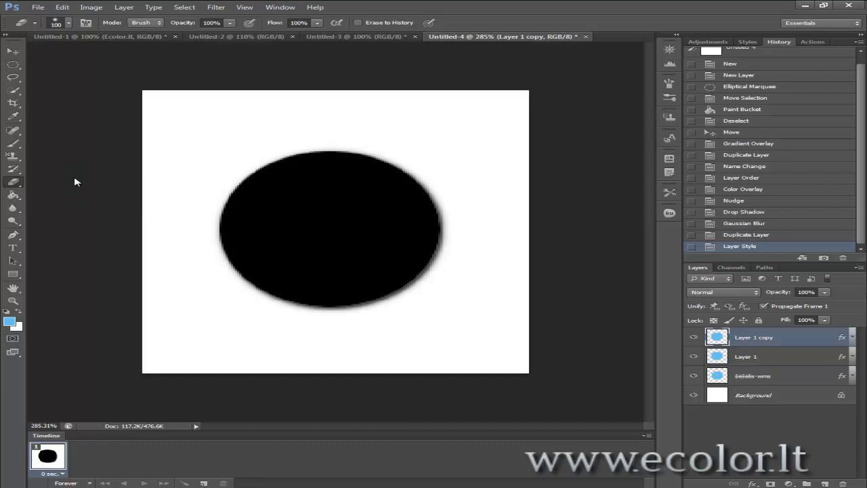
right_click(328, 240)
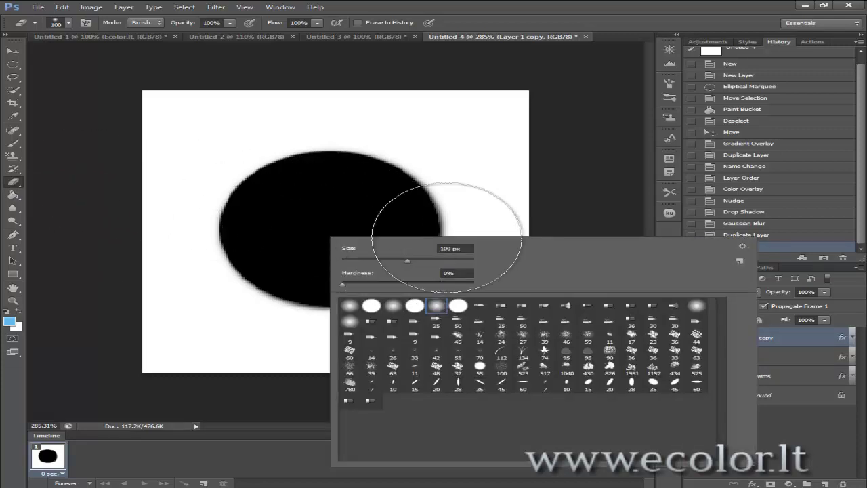
left_click(466, 193)
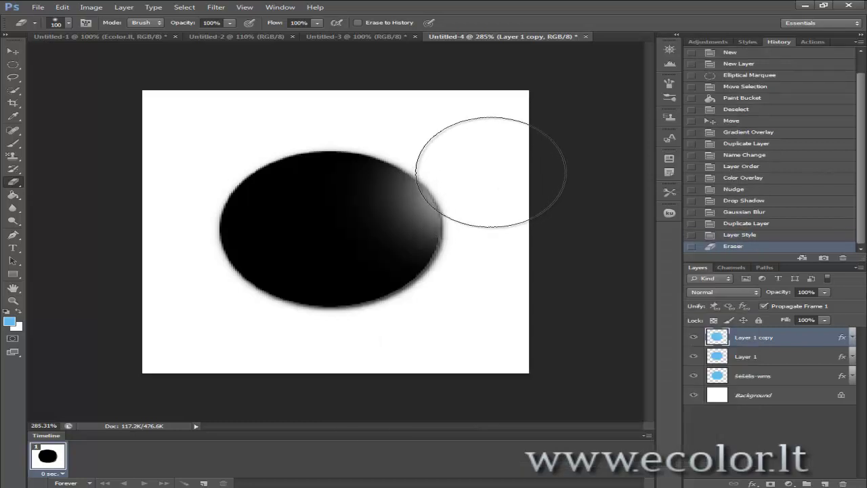
mouse_move(487, 165)
left_mouse_down()
mouse_move(387, 261)
mouse_move(387, 315)
mouse_move(353, 262)
mouse_move(417, 194)
mouse_move(442, 184)
mouse_move(362, 278)
mouse_move(386, 351)
mouse_move(364, 303)
mouse_move(474, 178)
left_mouse_up()
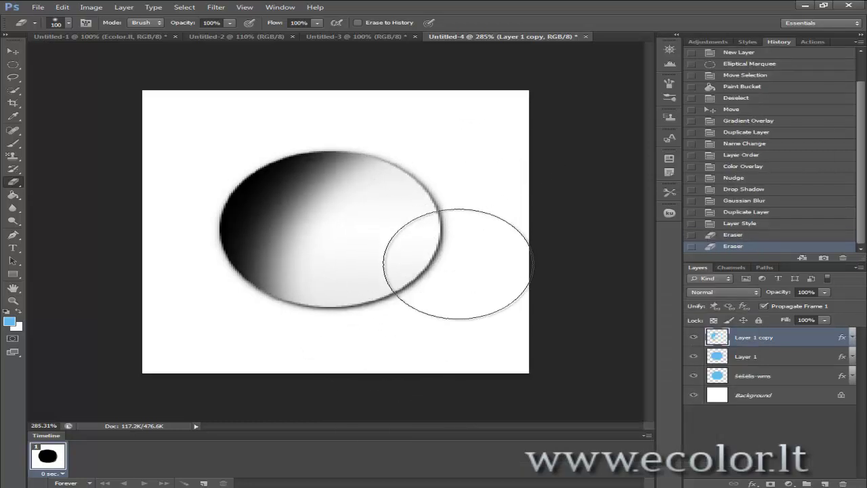
Set the opacity of Layer 1 copy to 10% and erase a little more of its shading toward the ellipse's lower edge
left_click(805, 292)
type("10")
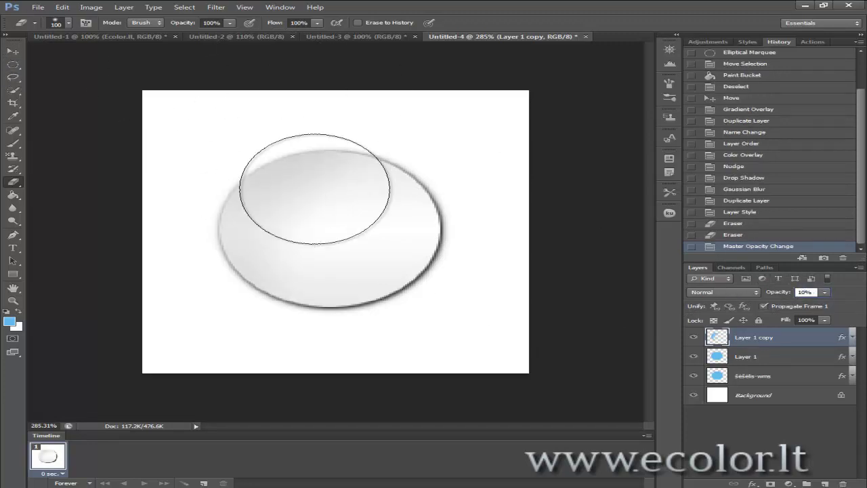
left_click(337, 304)
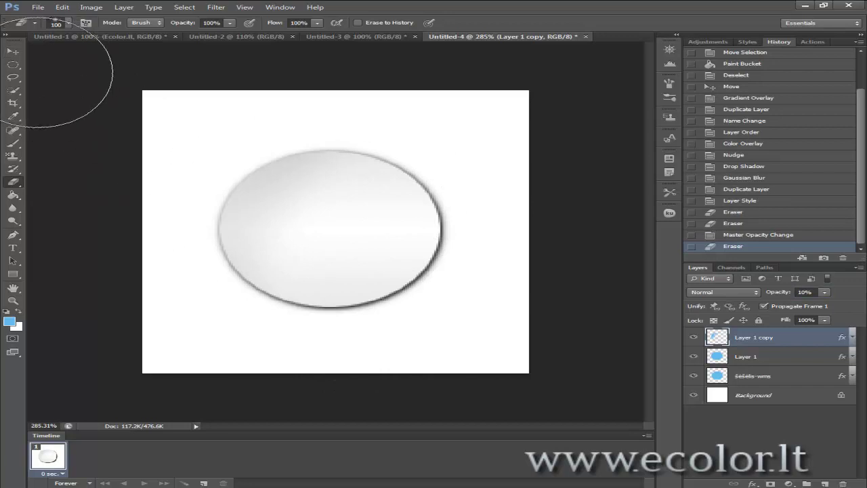
left_click(17, 54)
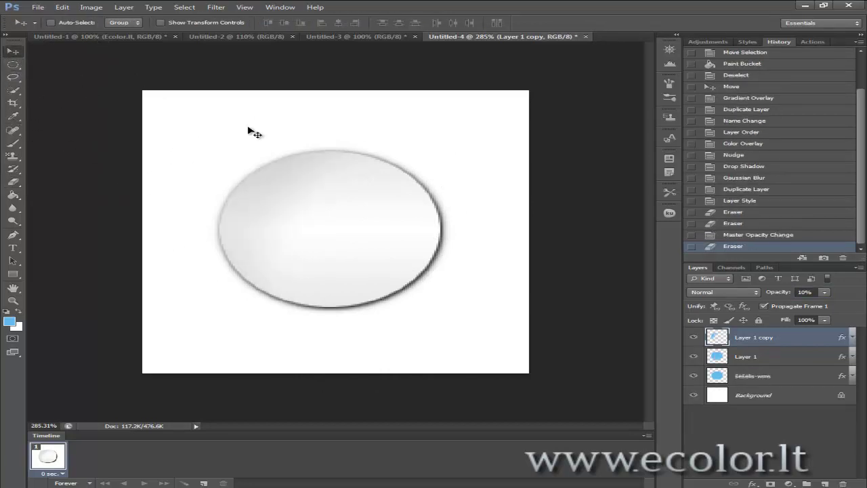
Duplicate Layer 1 copy within the same document as Layer 1 copy 2
right_click(759, 339)
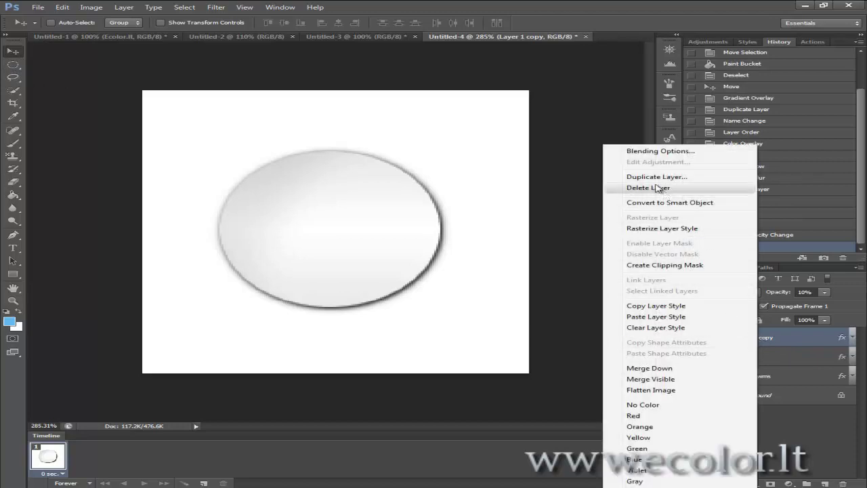
left_click(667, 178)
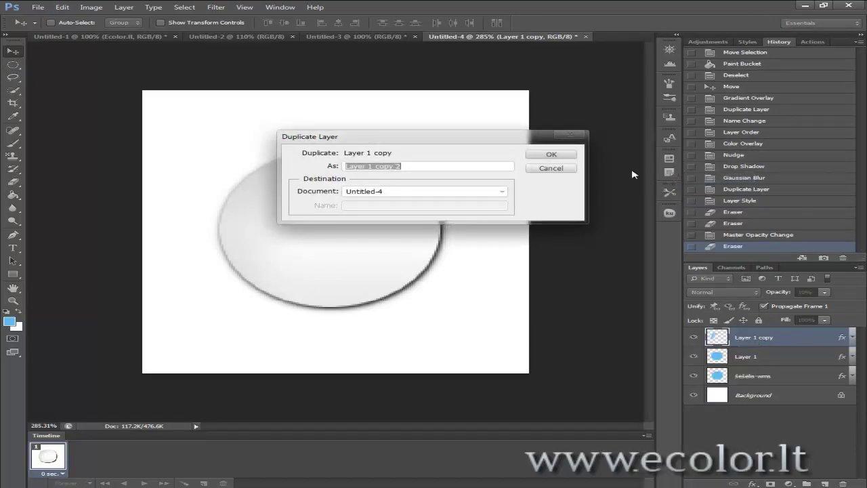
left_click(551, 155)
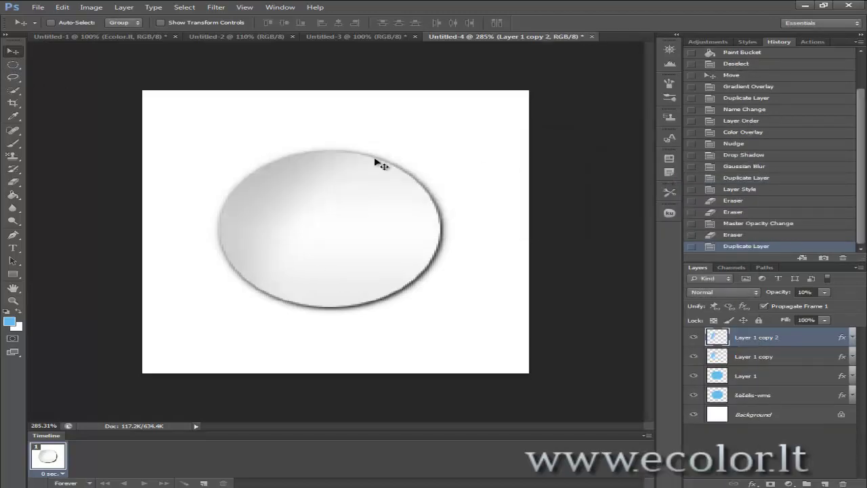
Flip Layer 1 copy 2 horizontally and move it so its shading lines up with the ellipse's right edge
left_click(13, 80)
right_click(296, 212)
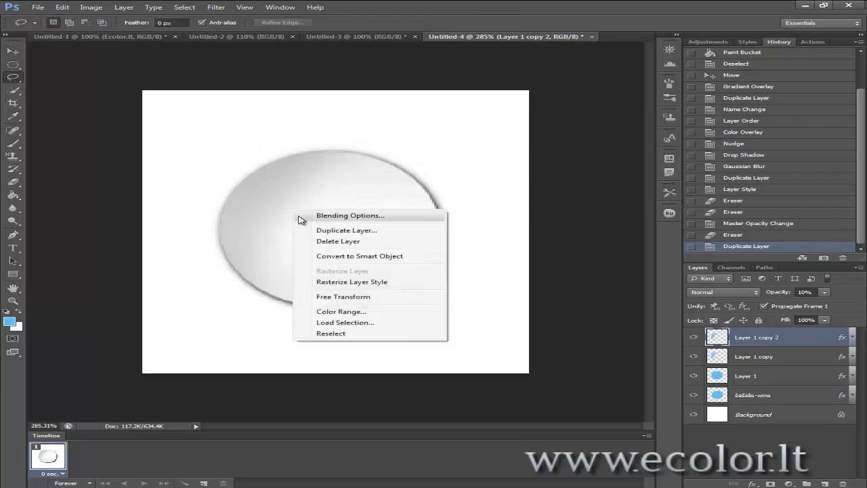
left_click(376, 299)
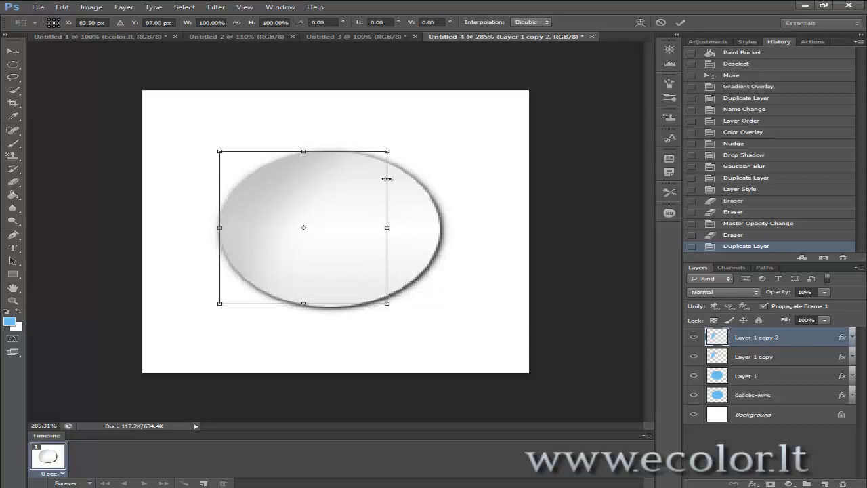
right_click(322, 216)
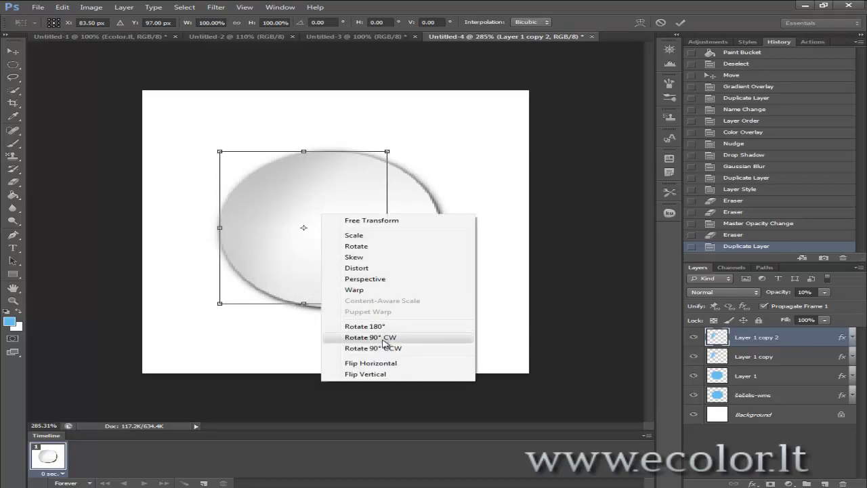
left_click(369, 358)
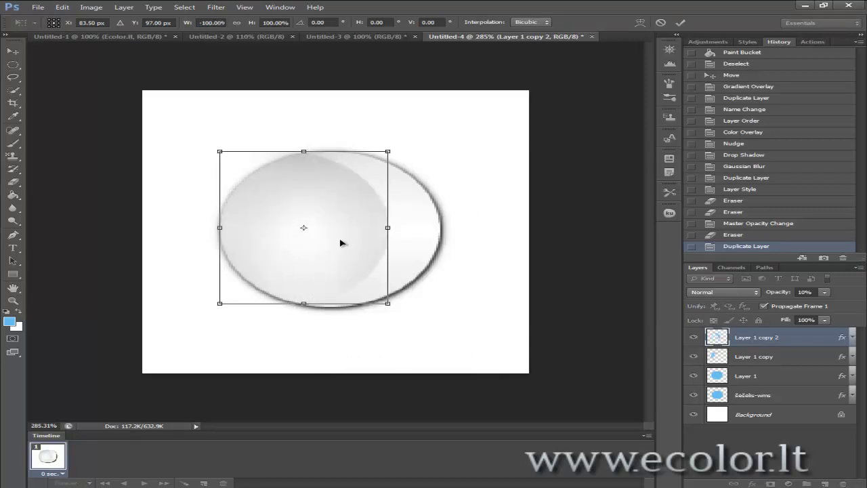
left_click_drag(340, 243, 389, 244)
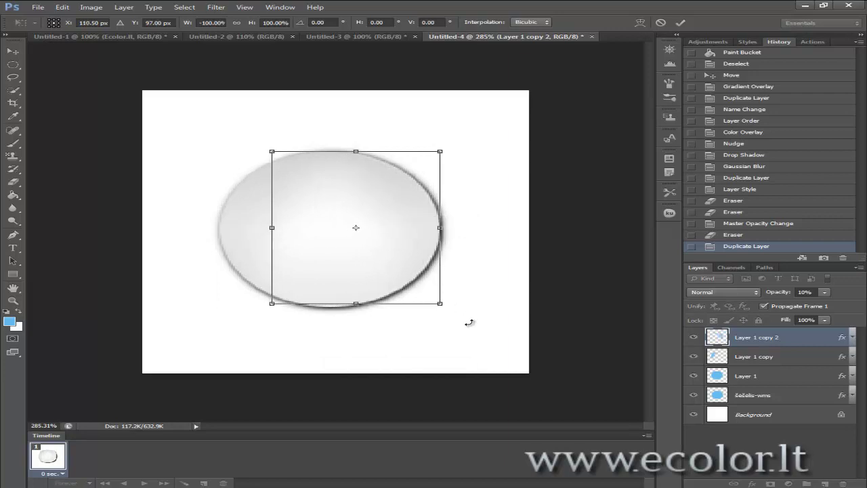
left_click_drag(469, 322, 424, 368)
left_click_drag(416, 364, 459, 331)
key("Return")
key("l")
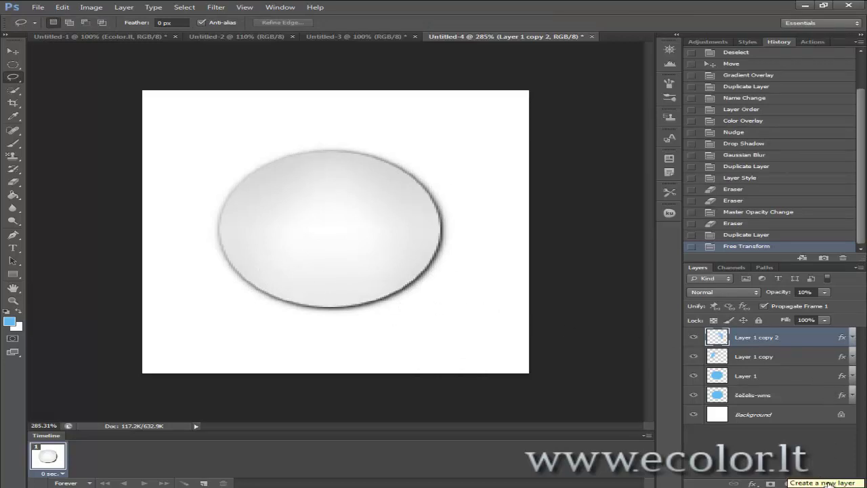
Duplicate Layer 1 as šviesa-wms and move the duplicate above all the other layers
left_click(746, 379)
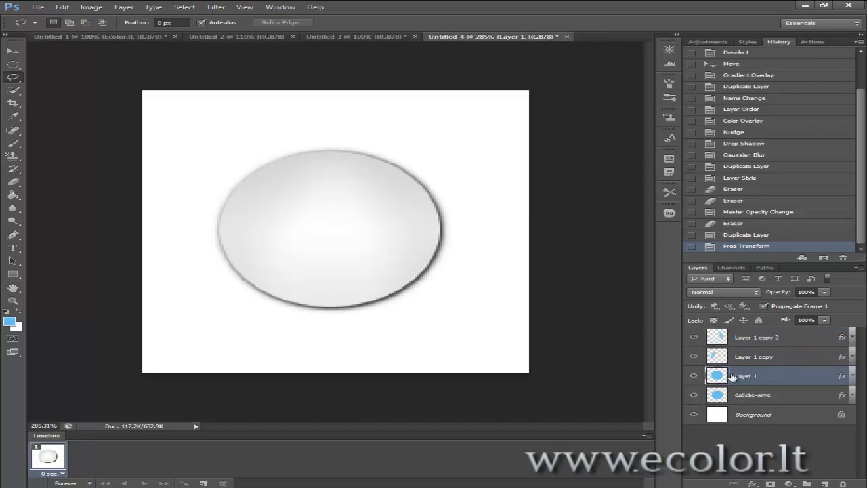
right_click(754, 379)
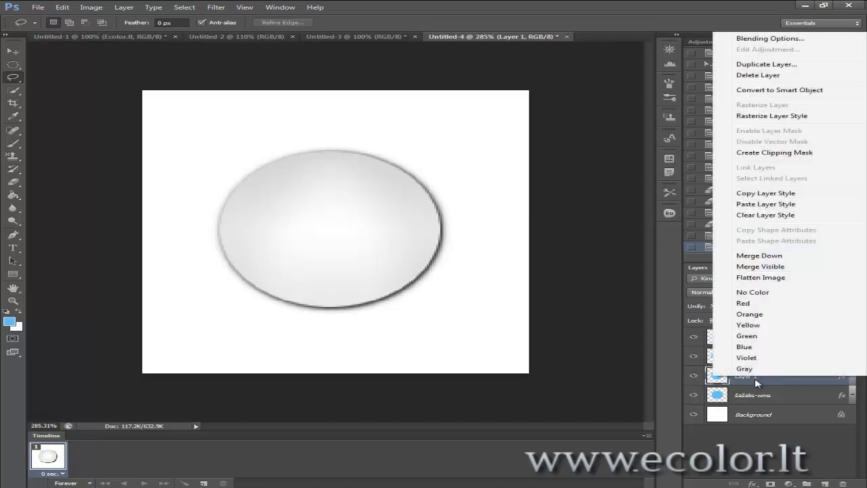
left_click(767, 65)
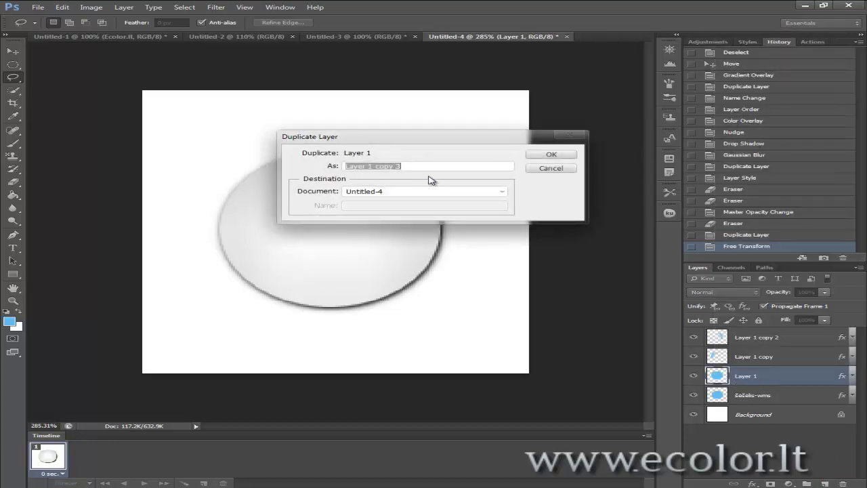
type("šviesa-wms")
key("Return")
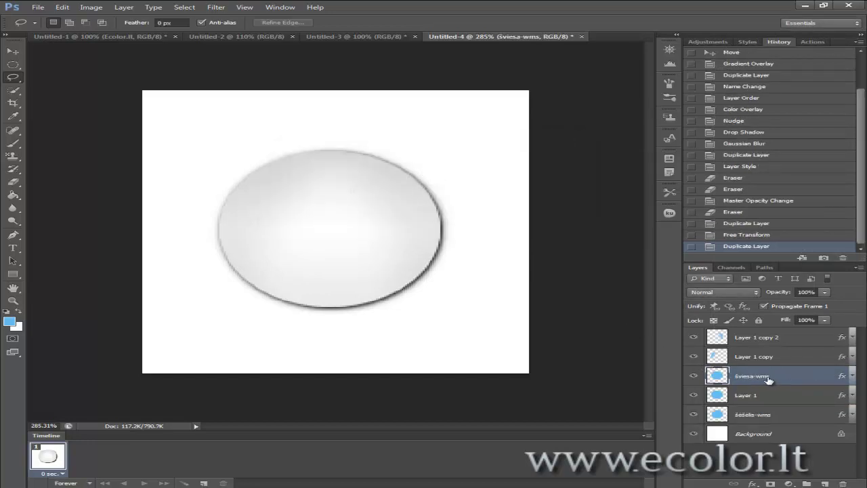
left_click_drag(768, 379, 765, 334)
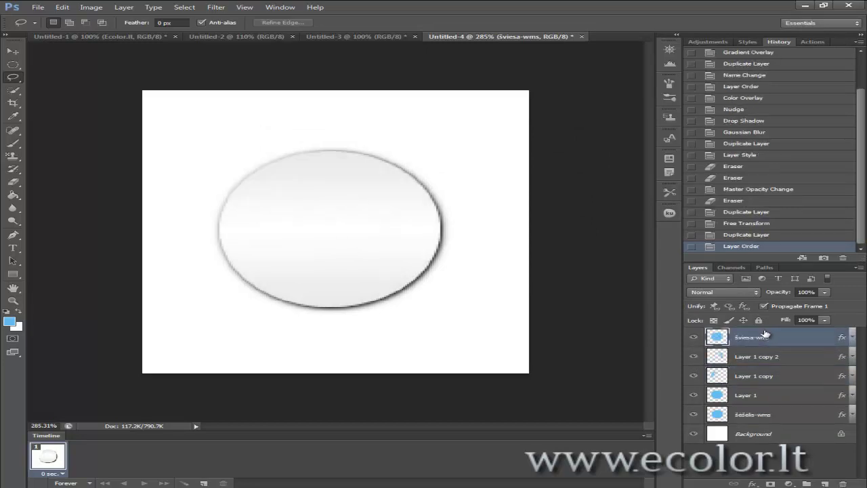
Apply a white Color Overlay at 100% opacity to the šviesa-wms layer
left_click(752, 483)
left_click(784, 434)
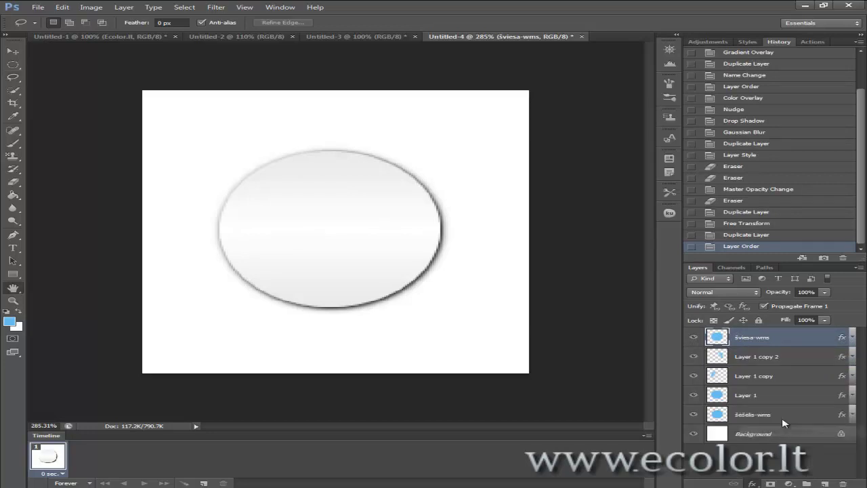
left_click(719, 264)
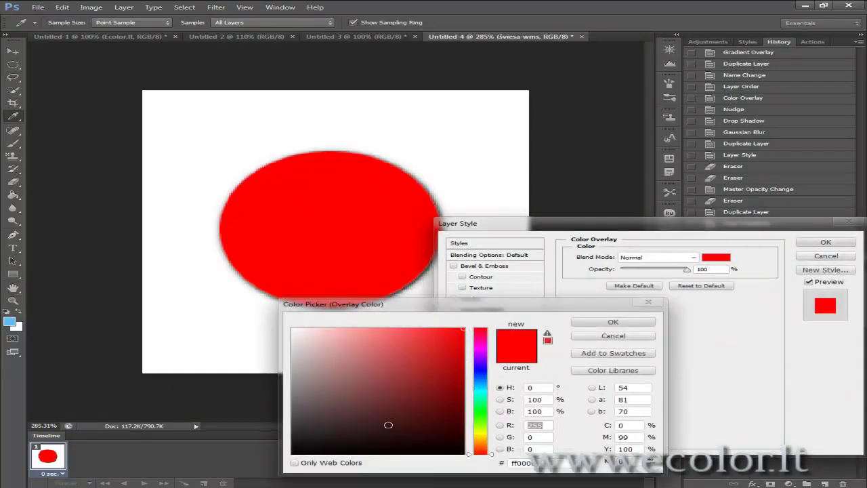
left_click_drag(387, 422, 274, 317)
key("Return")
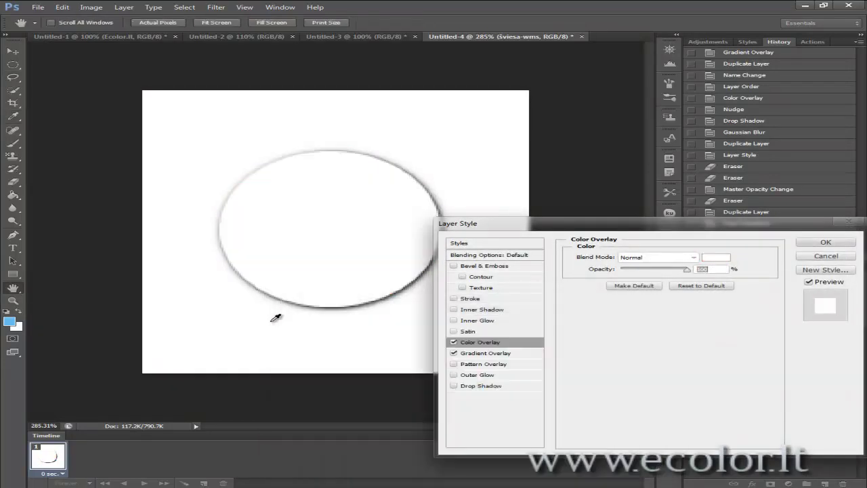
key("Return")
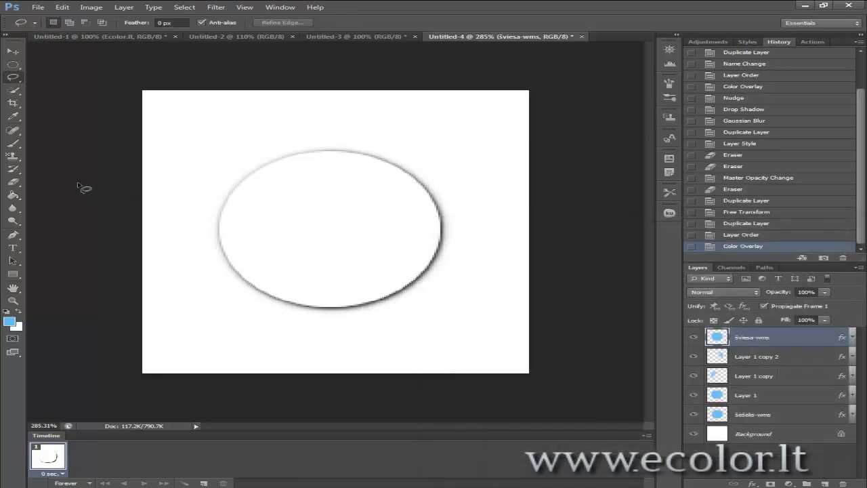
Erase the side and lower parts of the white ellipse on šviesa-wms with the 100 px eraser, keeping a highlight along the upper edge
key("l")
left_click(14, 185)
mouse_move(135, 193)
left_mouse_down()
mouse_move(181, 265)
mouse_move(209, 259)
mouse_move(359, 306)
mouse_move(453, 280)
mouse_move(273, 293)
mouse_move(288, 308)
mouse_move(400, 278)
left_mouse_up()
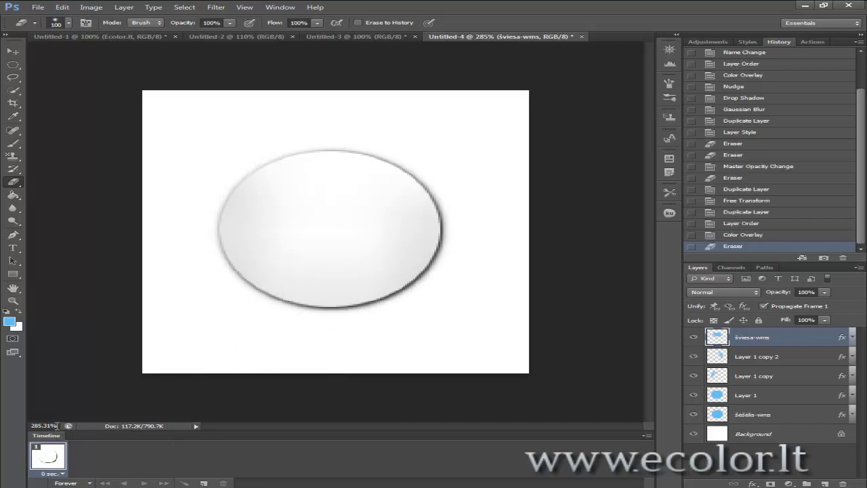
Try erasing more of the šviesa-wms highlight at 100% zoom, and revert the image to the first eraser stroke
left_click(57, 426)
type("100")
key("Return")
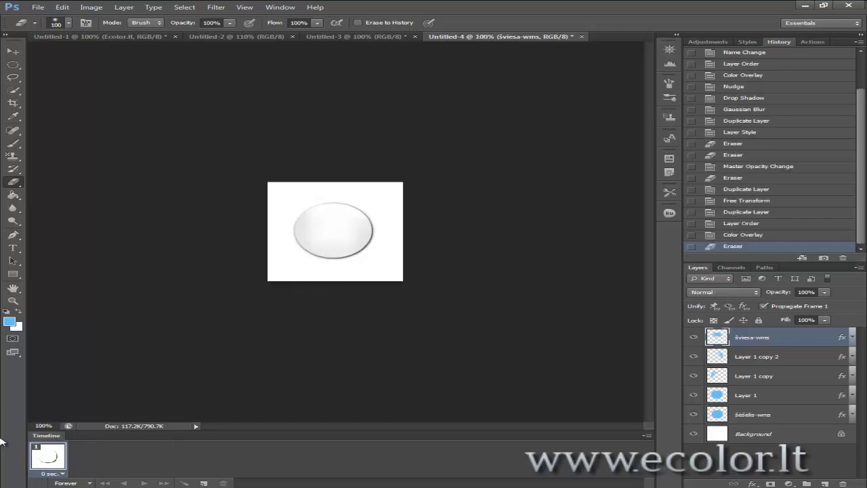
mouse_move(354, 223)
left_mouse_down()
mouse_move(293, 213)
mouse_move(292, 222)
mouse_move(357, 243)
mouse_move(385, 234)
mouse_move(328, 265)
mouse_move(317, 250)
mouse_move(334, 238)
mouse_move(354, 237)
left_mouse_up()
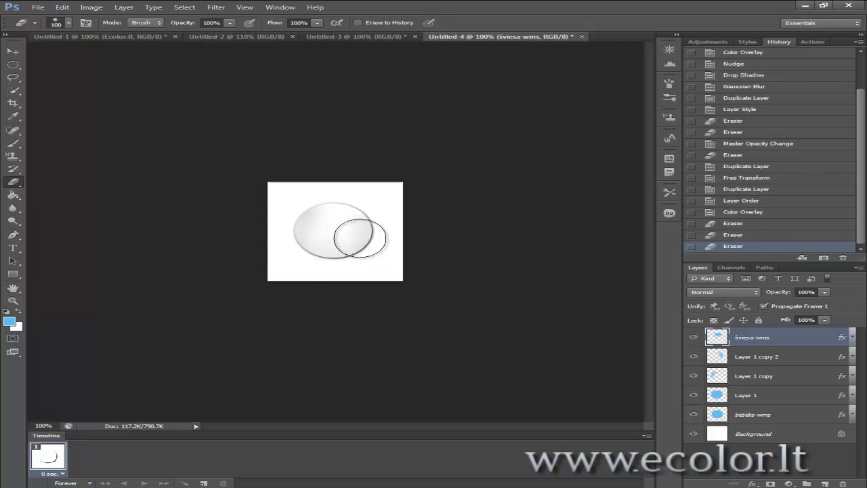
left_click(729, 235)
left_click(732, 223)
Try the šviesa-wms layer at 80% opacity and set it back to 100%
scroll(312, 224, "up", 5)
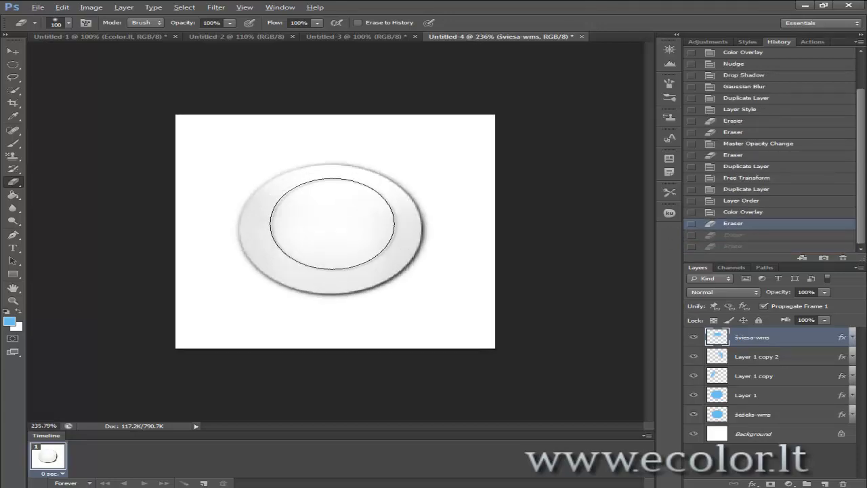
scroll(332, 224, "up", 2)
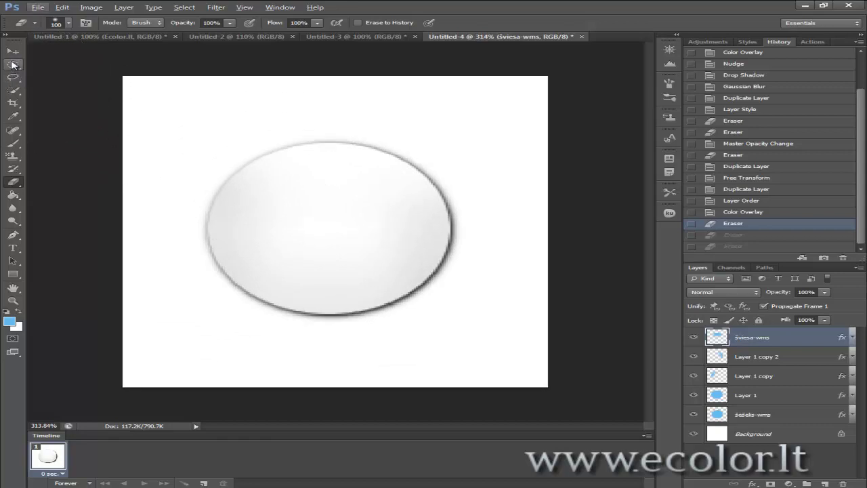
left_click(13, 52)
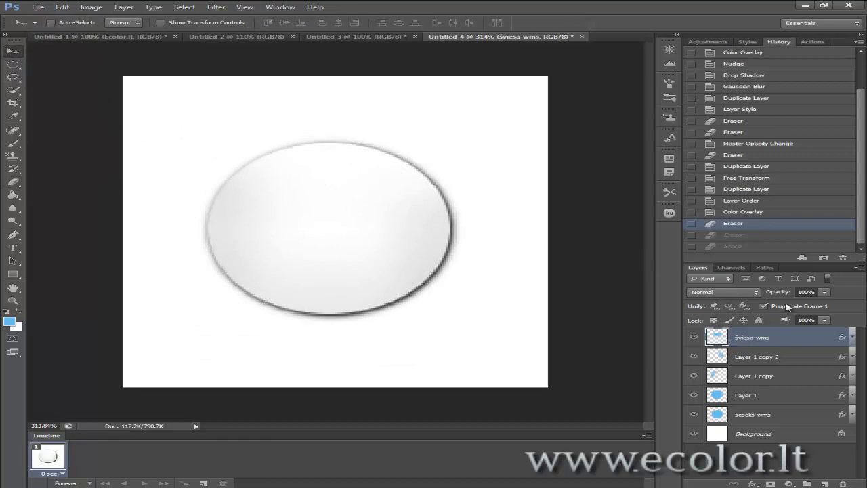
left_click(808, 291)
type("80")
key("Return")
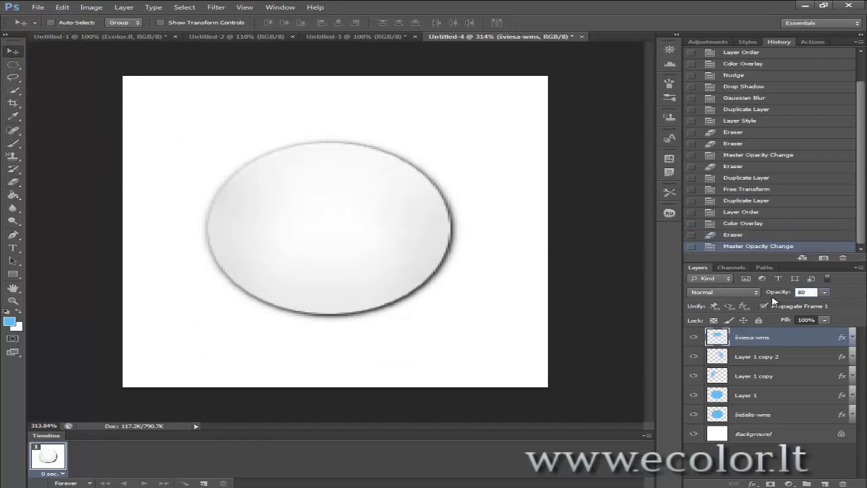
key("BackSpace")
type("100")
Add a dark @ character in 60 pt PT Sans Caption as a text layer and center it on the ellipse
left_click(15, 248)
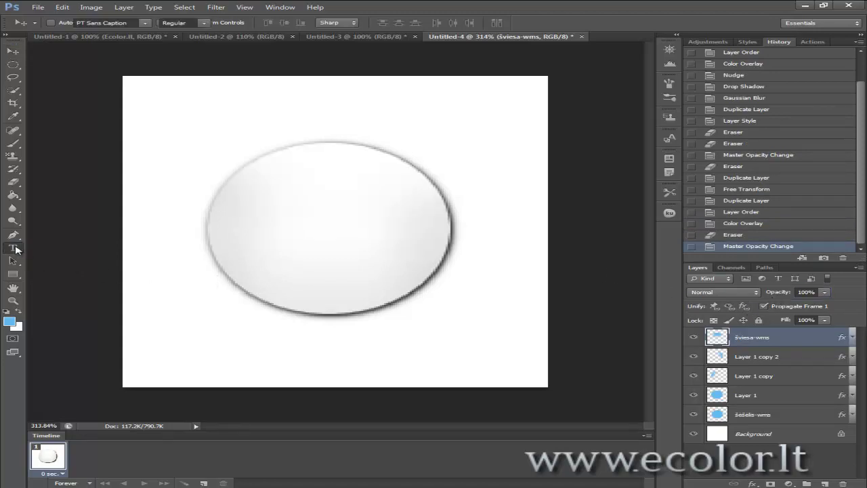
left_click(283, 253)
type("A")
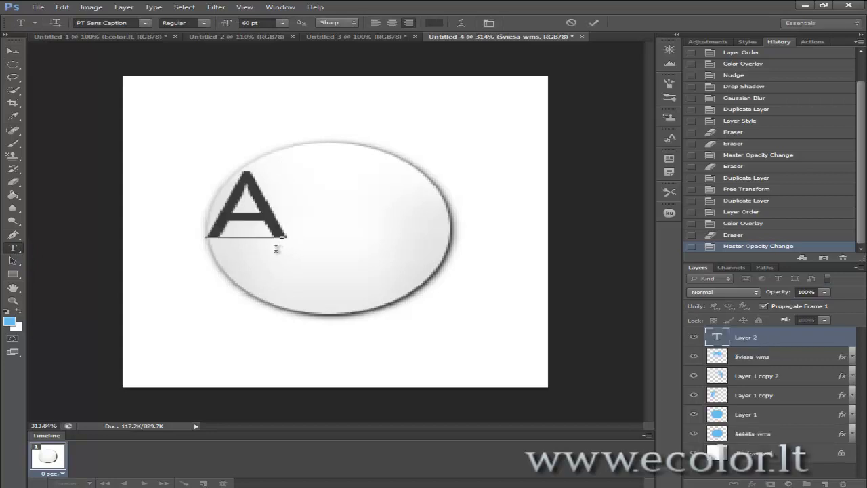
key("BackSpace")
type("@")
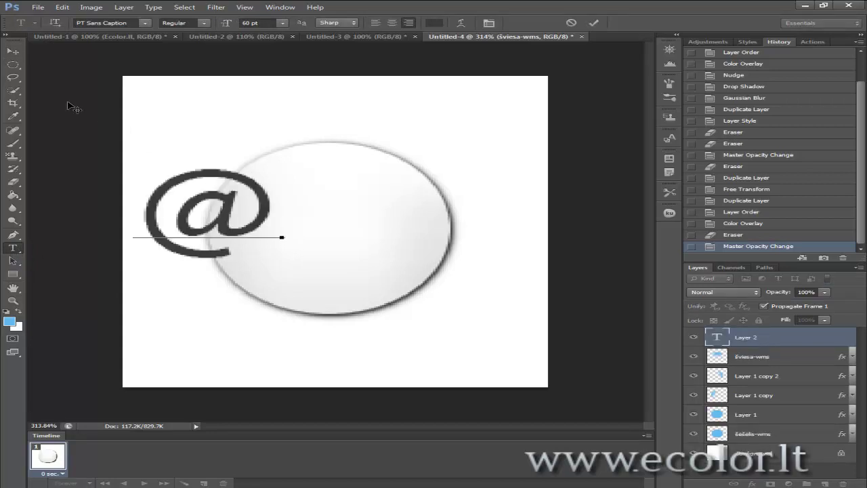
left_click(11, 53)
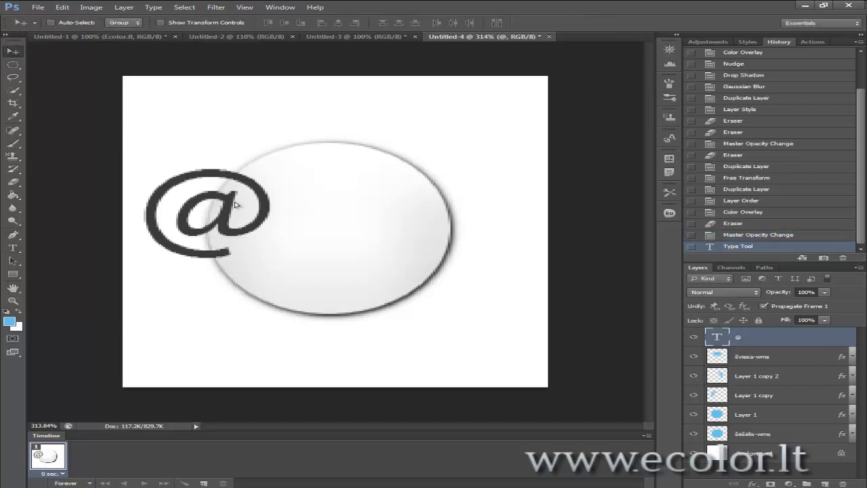
left_click_drag(243, 208, 362, 222)
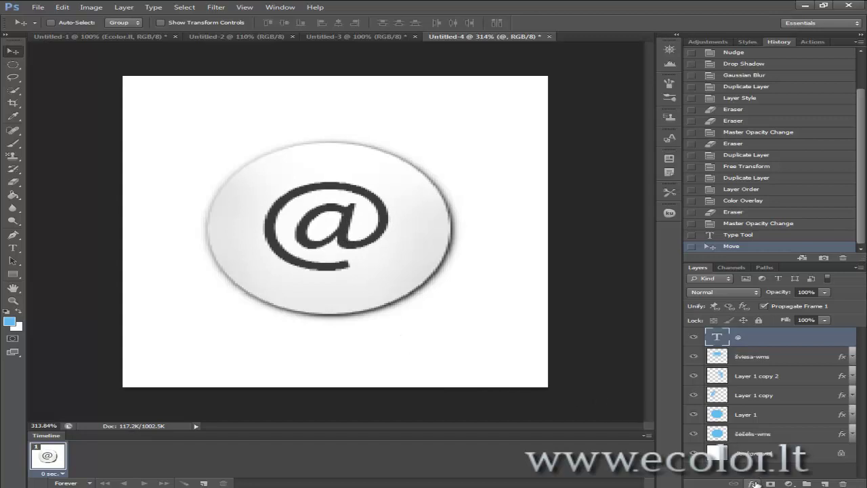
Apply a linear black-to-white Gradient Overlay to the @ layer with 150% scale and 40% opacity
left_click(753, 483)
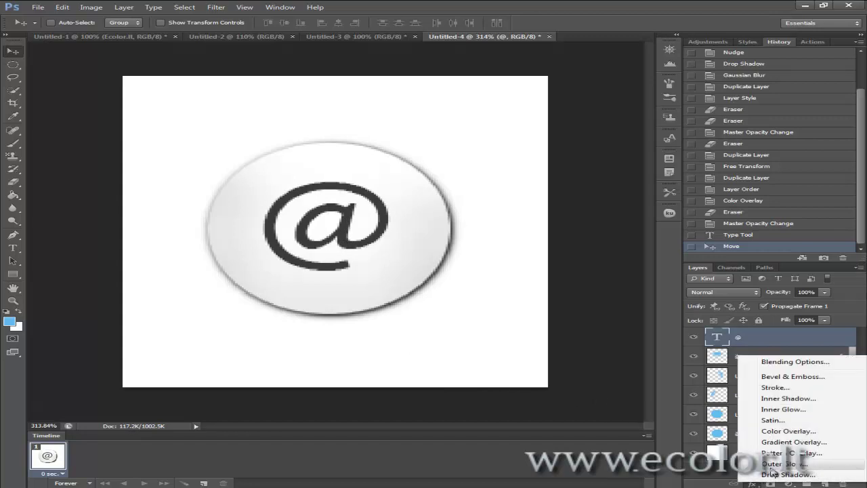
left_click(791, 442)
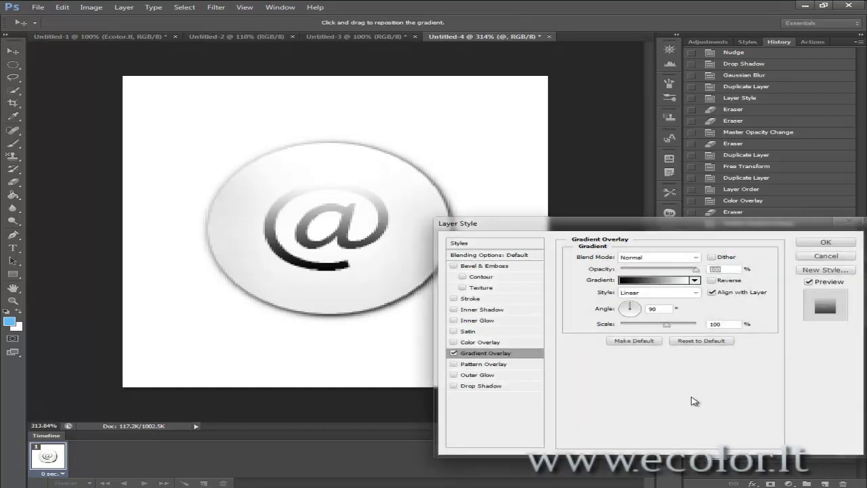
left_click(671, 326)
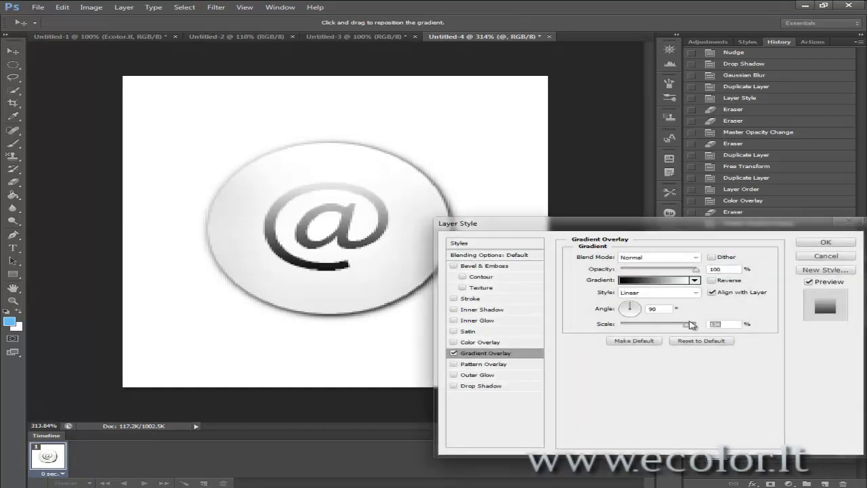
left_click(727, 269)
type("40")
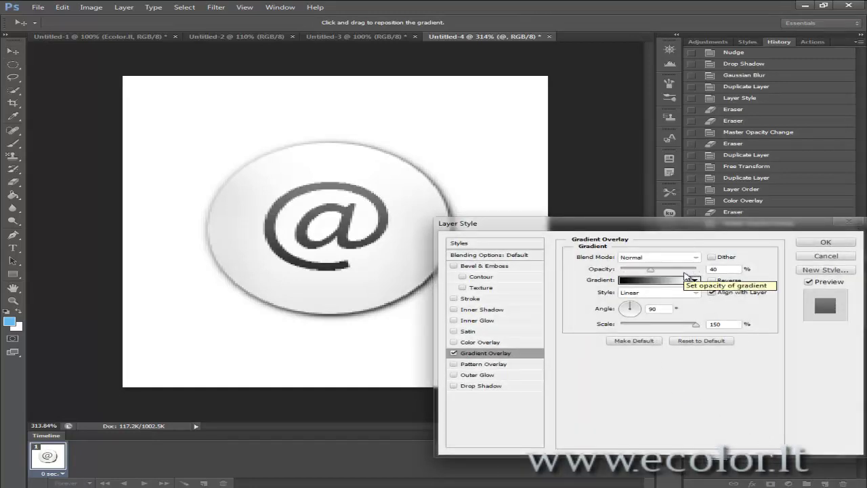
Add a Multiply Inner Shadow to the @ layer with 75% opacity, 0 px distance and 4 px size
left_click(483, 310)
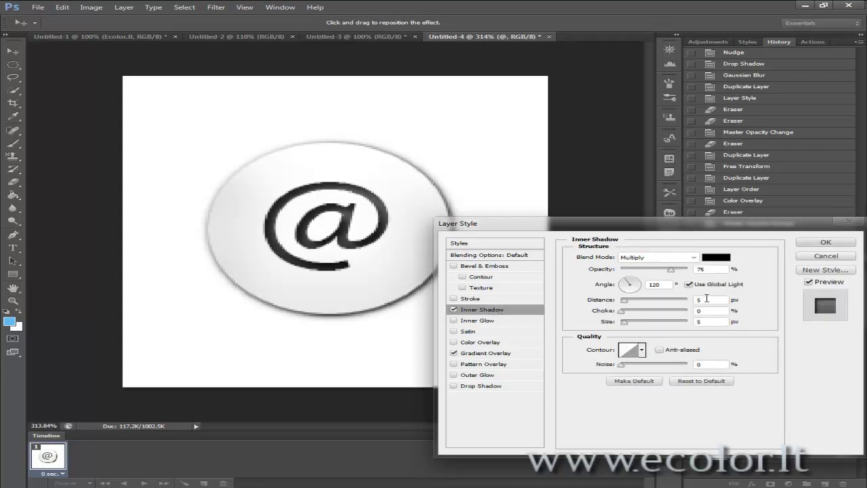
type("0")
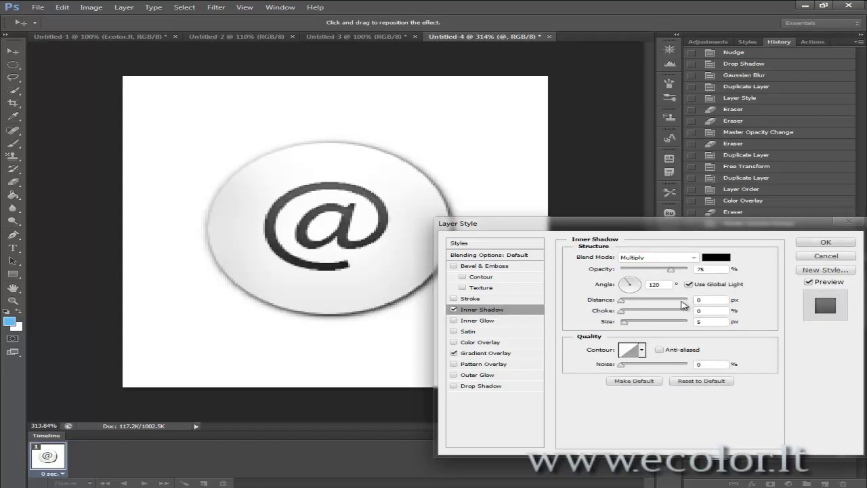
type("1")
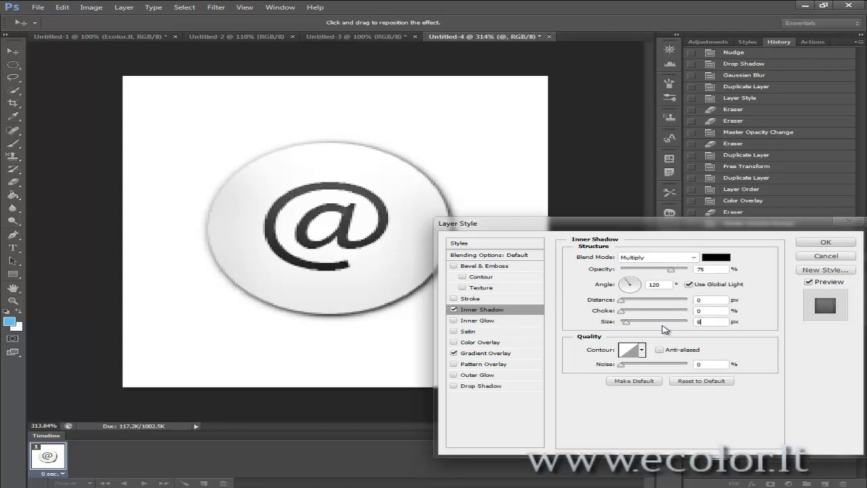
type("6")
type("4")
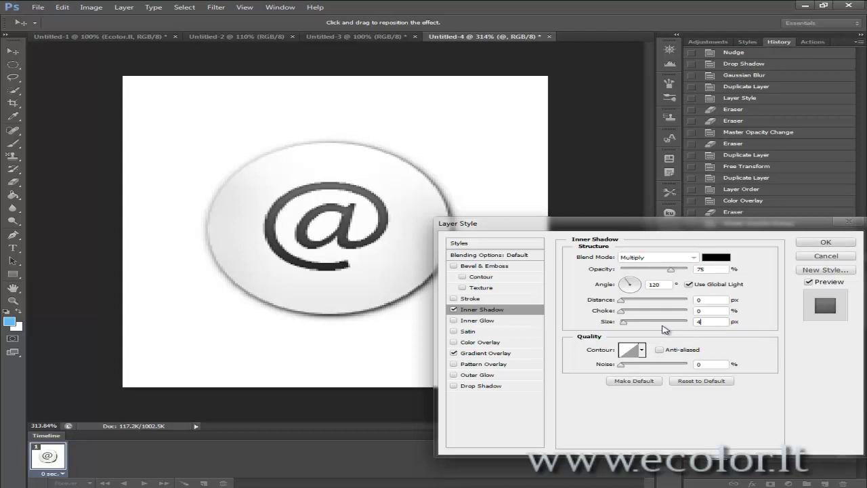
key("Return")
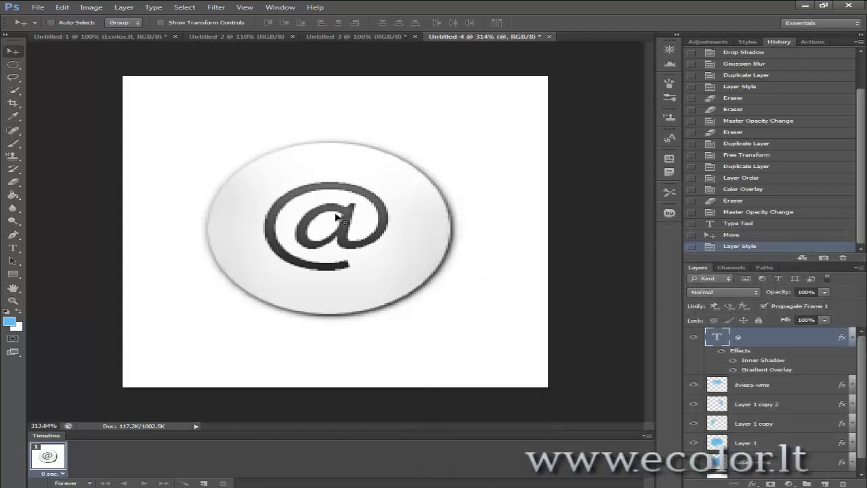
Nudge the @ symbol slightly down on the ellipse and check the button at 100% zoom
key("Down")
key("Right")
key("Right")
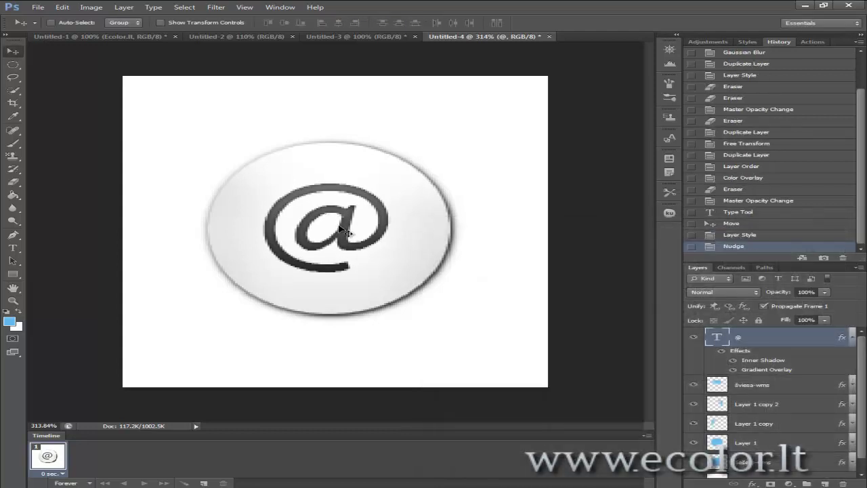
left_click_drag(329, 231, 325, 232)
left_click(47, 425)
key("Return")
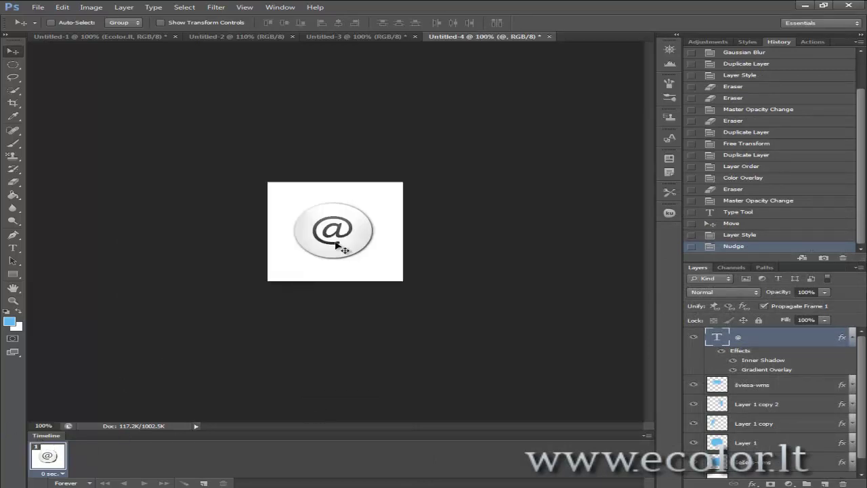
Merge the @ text layer with all the ellipse, highlight and shadow layers into one layer above the Background
left_click(852, 337)
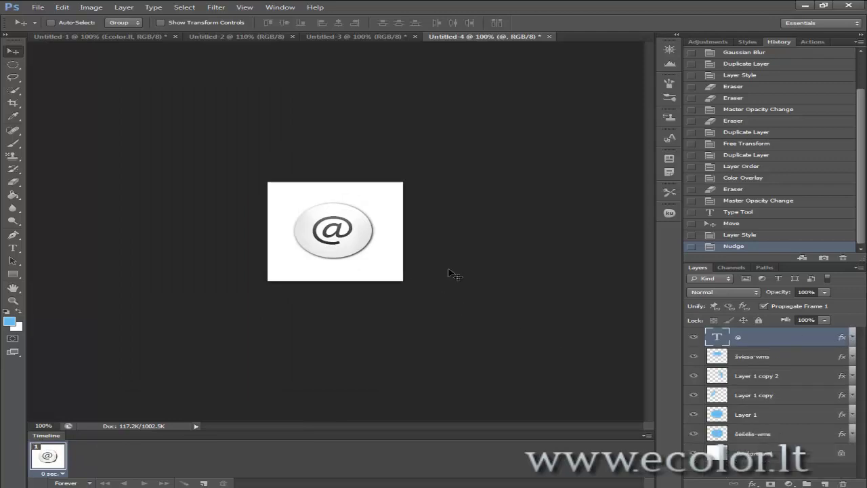
scroll(337, 232, "up", 2)
scroll(337, 233, "up", 1)
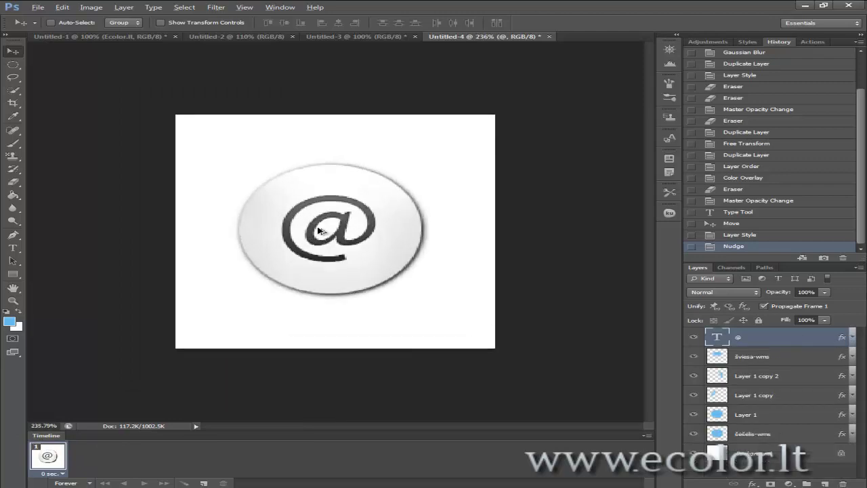
left_click(759, 358, "ctrl")
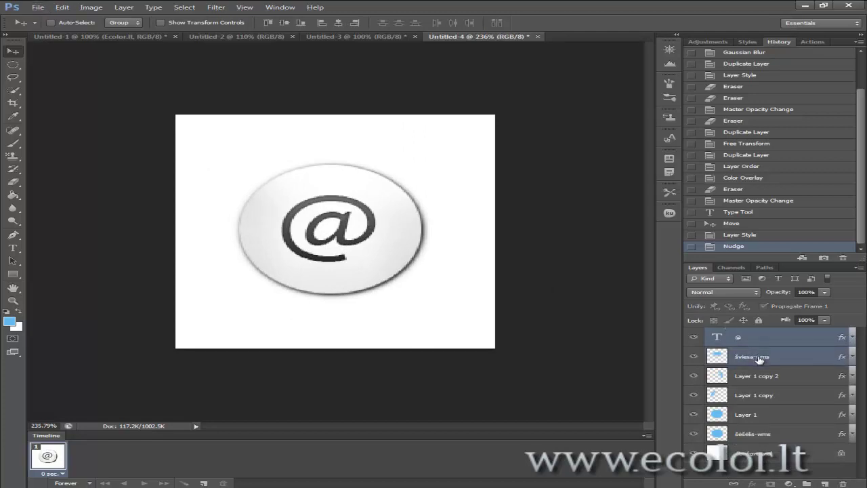
left_click(756, 375, "ctrl")
left_click(753, 395, "ctrl")
left_click(752, 414, "ctrl")
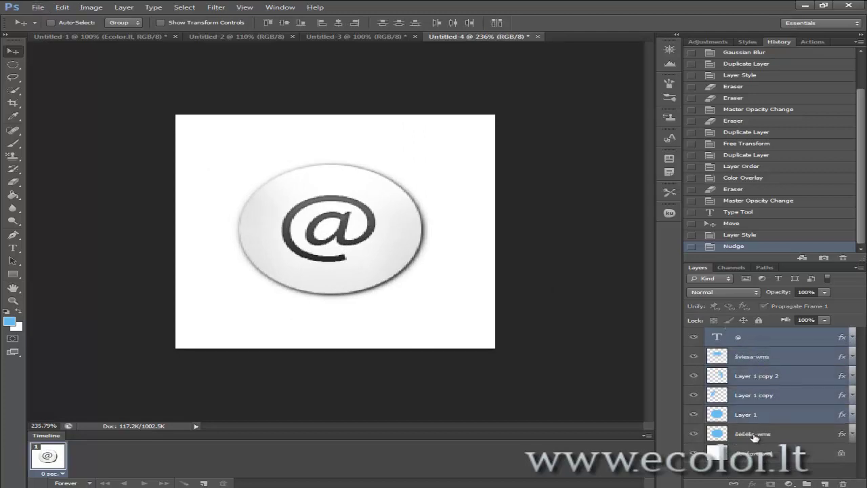
left_click(751, 435, "ctrl")
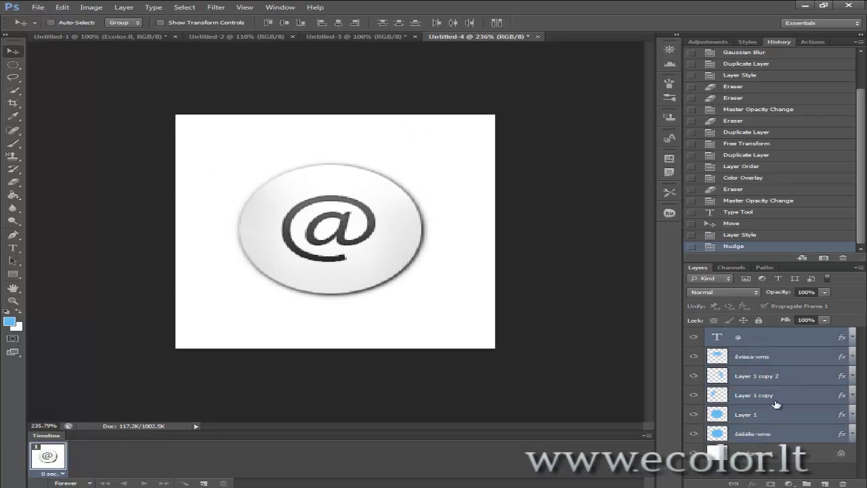
right_click(766, 359)
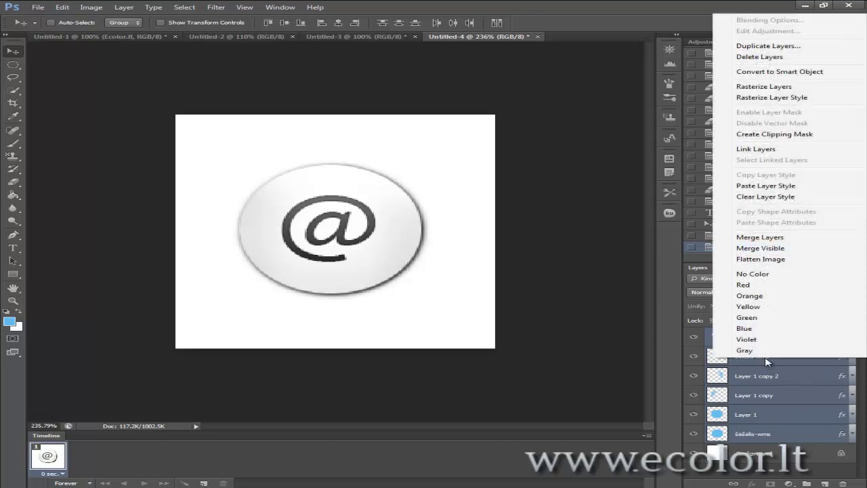
left_click(767, 238)
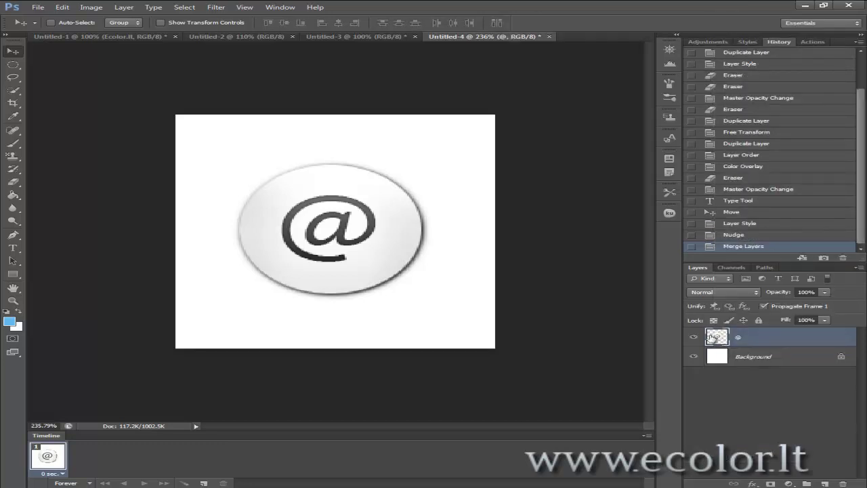
Move the merged @ button toward the canvas's upper left and scale it to about 71% with Free Transform
left_click_drag(323, 257, 311, 239)
left_click(13, 77)
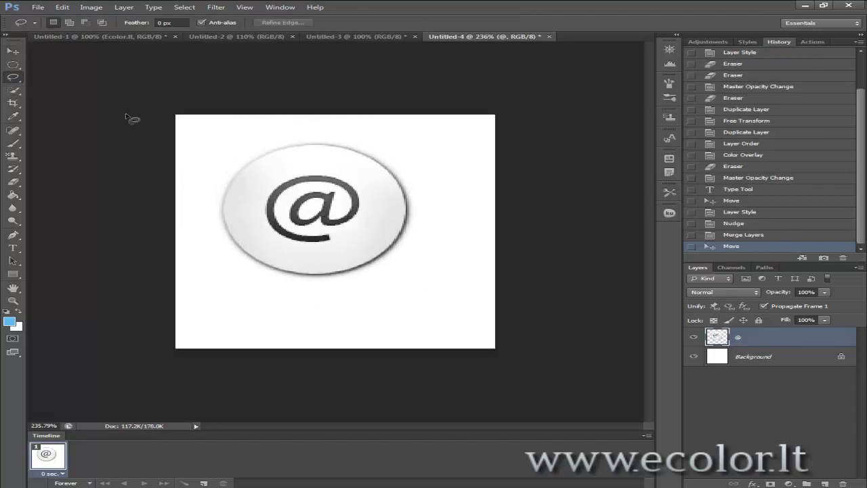
right_click(303, 198)
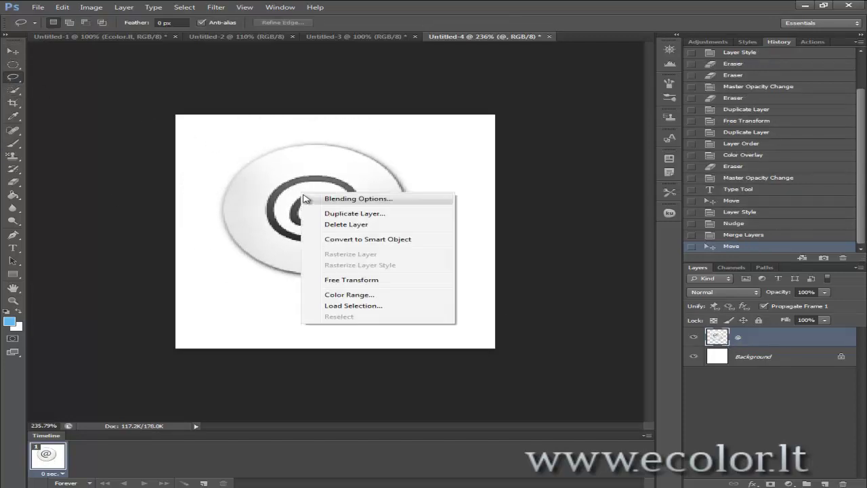
left_click(358, 280)
left_click_drag(406, 285, 359, 242)
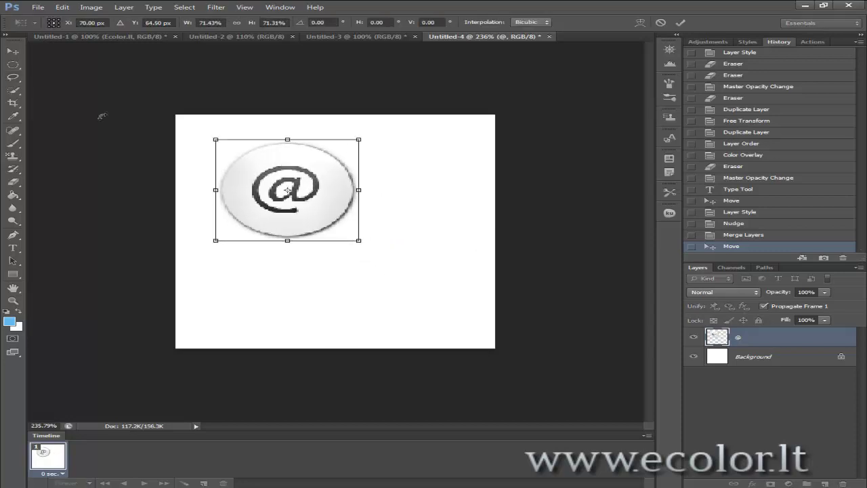
left_click(13, 51)
left_click(385, 189)
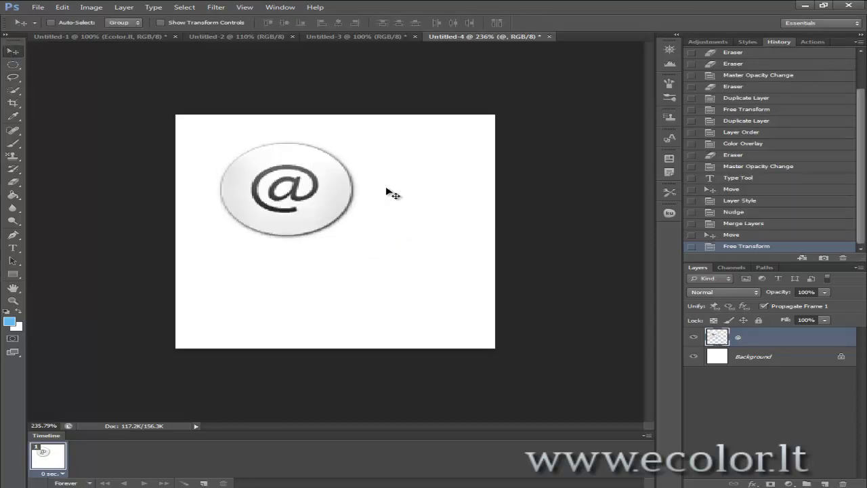
Duplicate the button layer twice, placing one copy below the original and the other at the canvas's right side
key("ctrl+j")
mouse_move(310, 193)
left_mouse_down()
mouse_move(447, 261)
mouse_move(420, 178)
mouse_move(309, 292)
mouse_move(256, 290)
left_mouse_up()
key("ctrl+j")
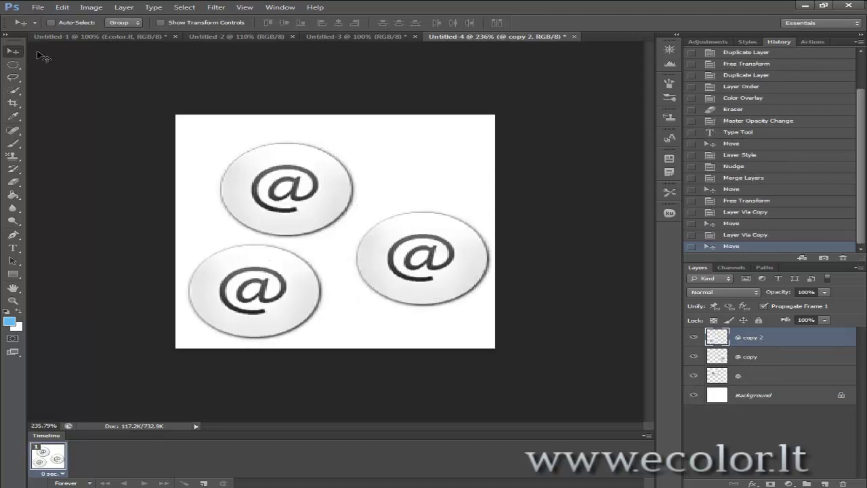
Scale the lower-left button copy to about half its size with Free Transform and position it beneath the original button
left_click(13, 77)
right_click(261, 290)
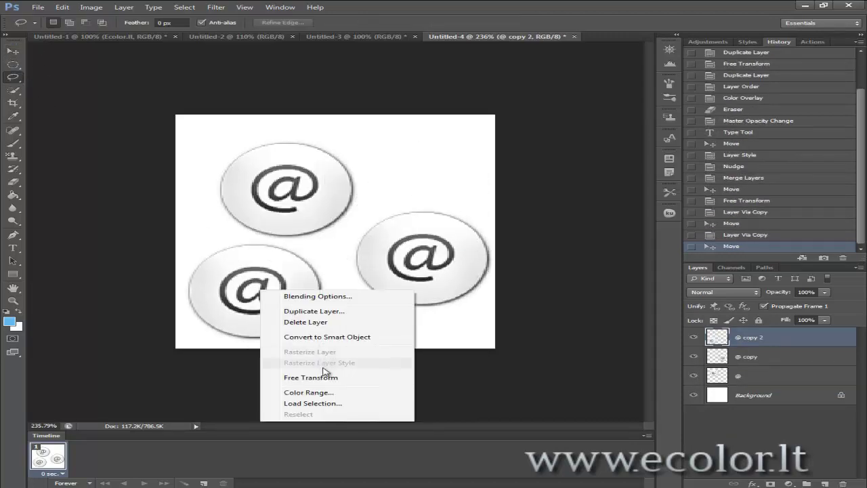
left_click(330, 376)
left_click_drag(320, 345, 261, 304)
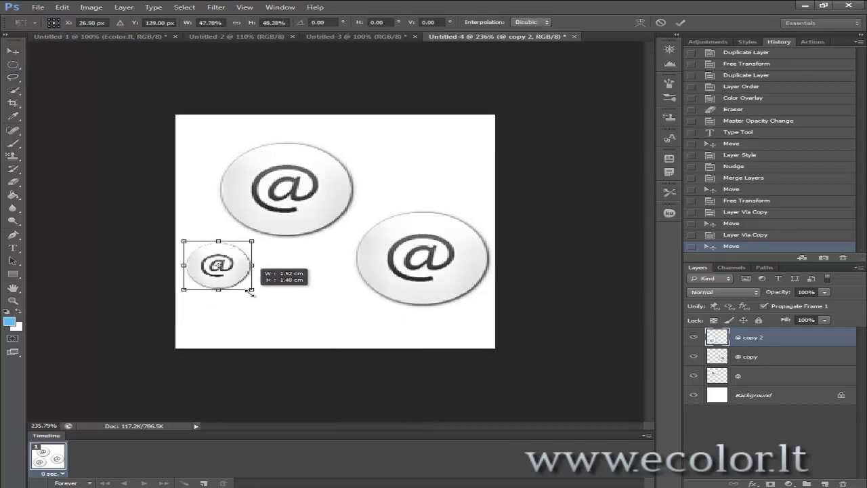
left_click_drag(233, 274, 269, 290)
key("Return")
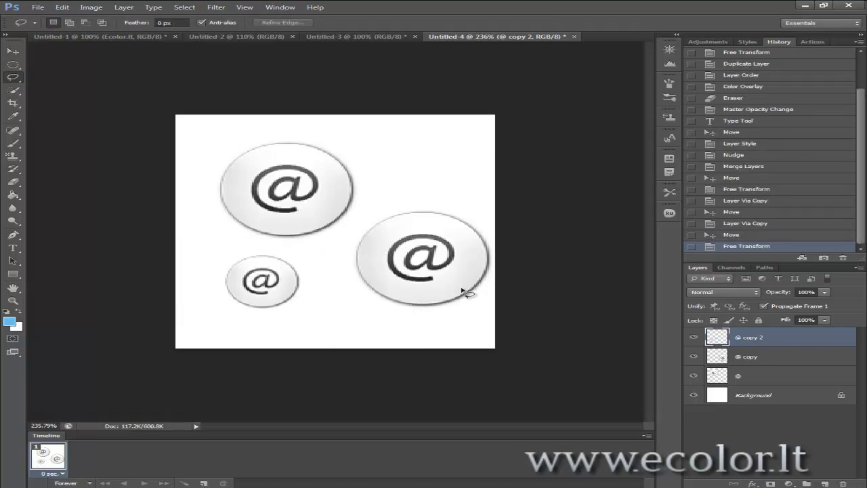
right_click(439, 259)
left_click(497, 347)
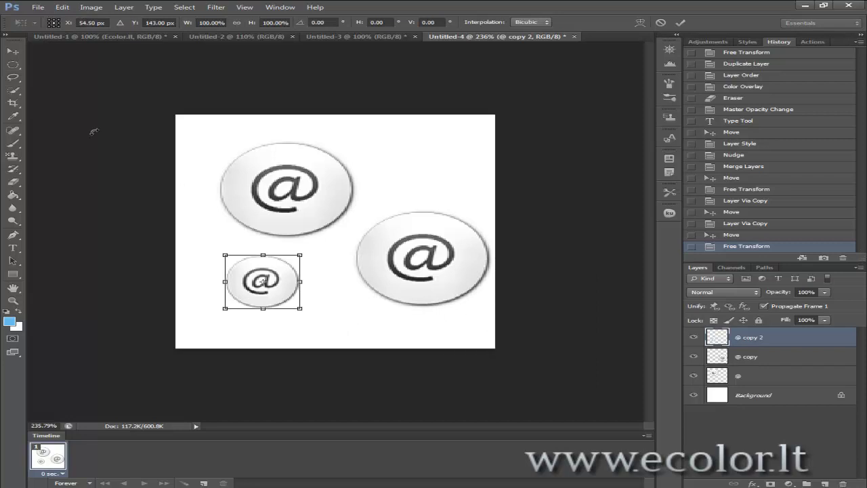
key("Return")
Scale the @ copy layer's button at the canvas's right side to about 79% with Free Transform and shift it slightly
key("alt+bracketleft")
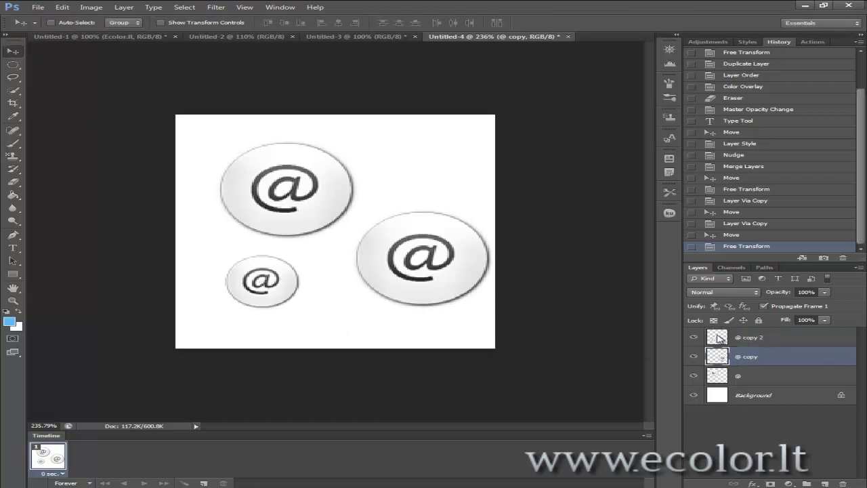
left_click(12, 77)
right_click(398, 261)
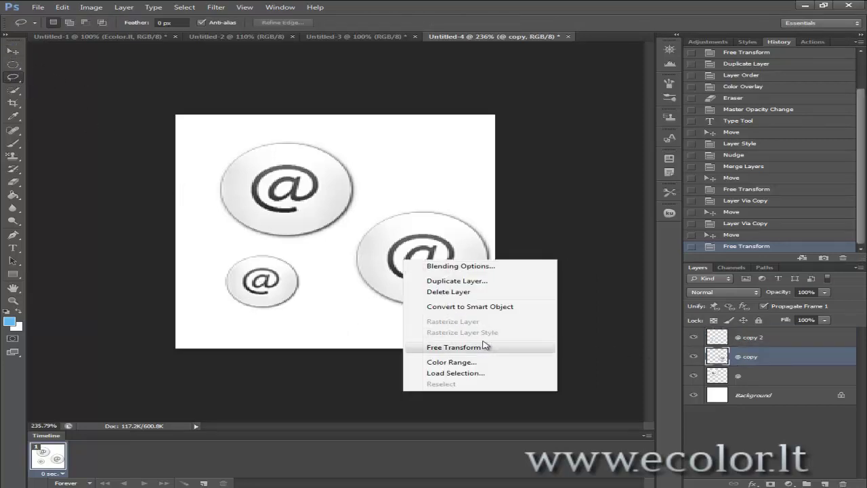
left_click(486, 347)
left_click_drag(495, 307, 466, 294)
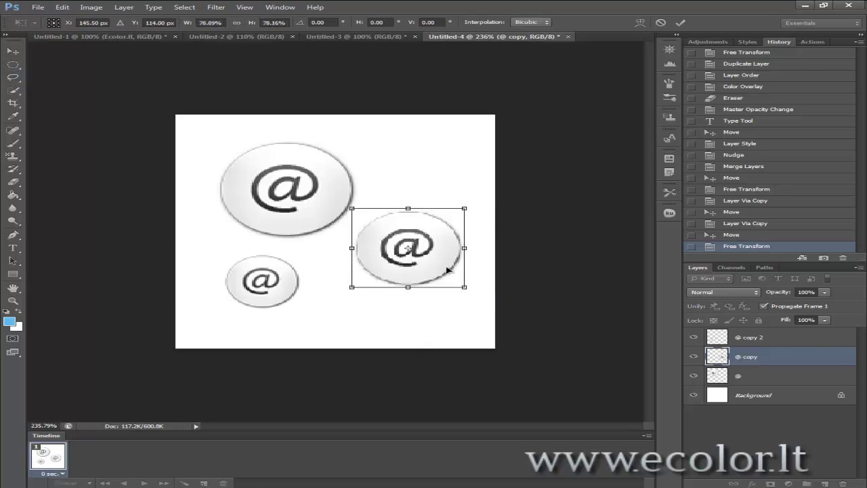
left_click_drag(439, 260, 437, 266)
key("Return")
Nudge the medium-sized @ button slightly to the left and change the document's zoom level to check the result
left_click(13, 51)
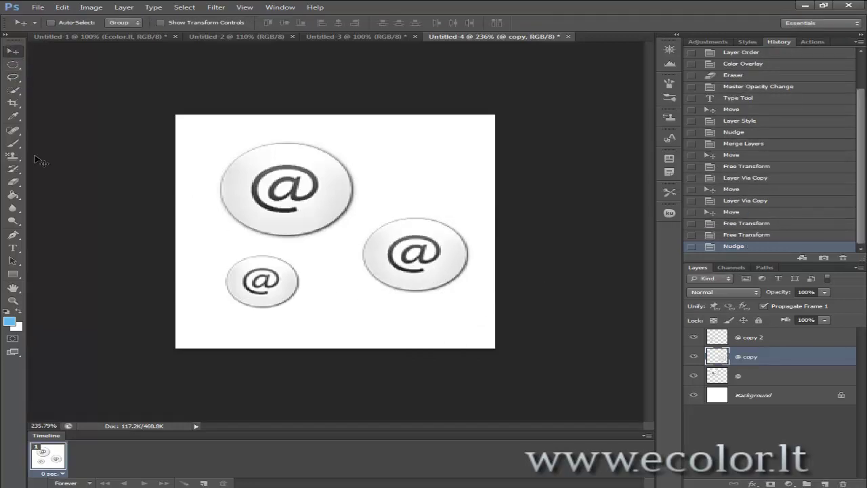
key("Right")
key("Right")
left_click(49, 426)
type("10")
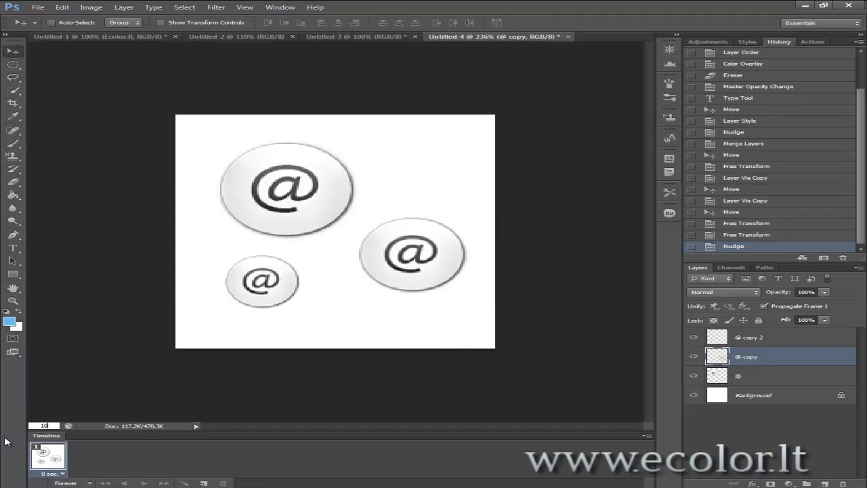